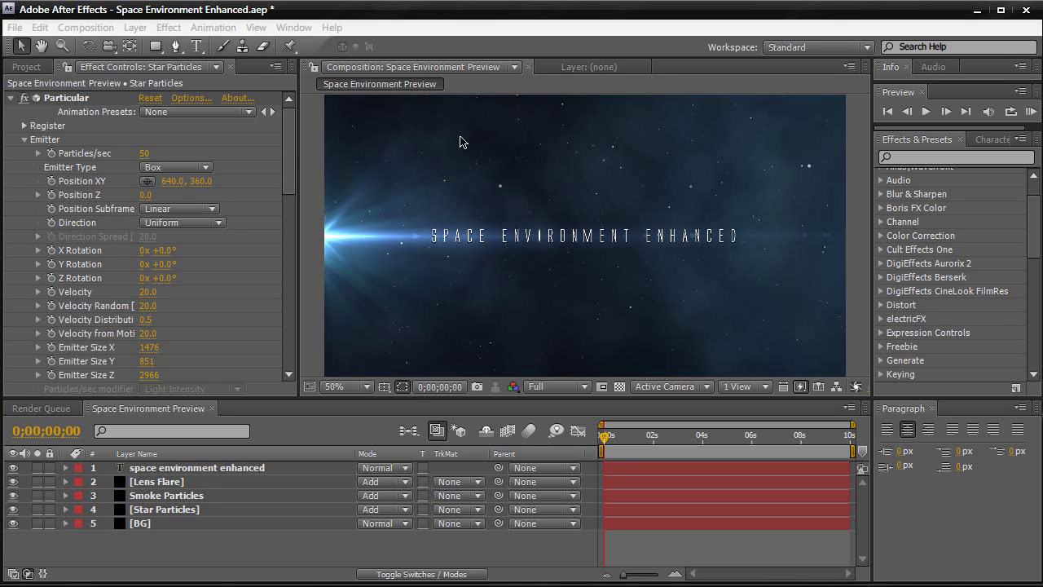
Create composition 'TUTORIAL' with width 720 (720 x 405) and duration 0;00;20;00.
left_click(87, 29)
left_click(122, 47)
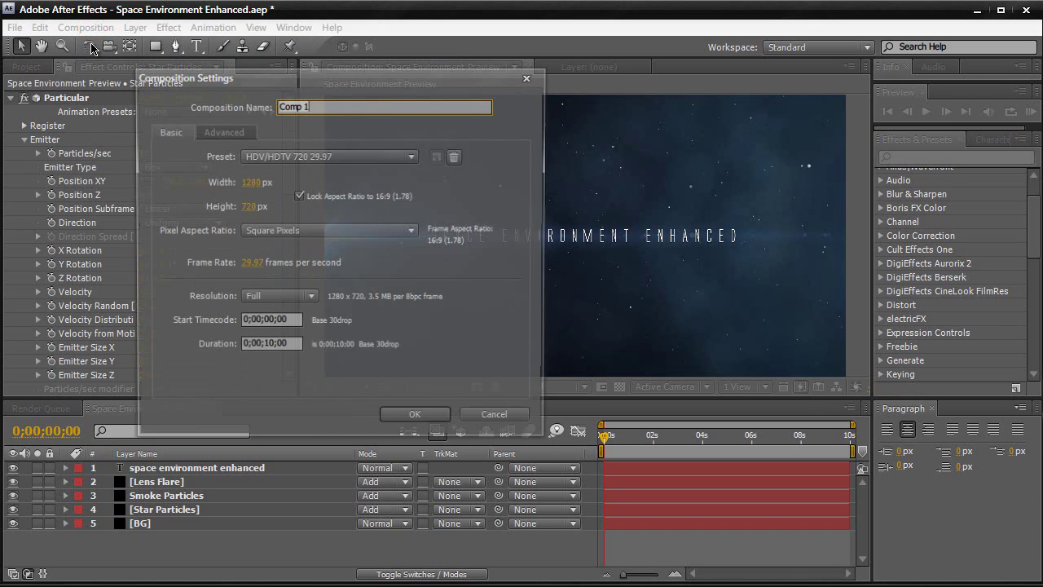
type("TUTORIAL")
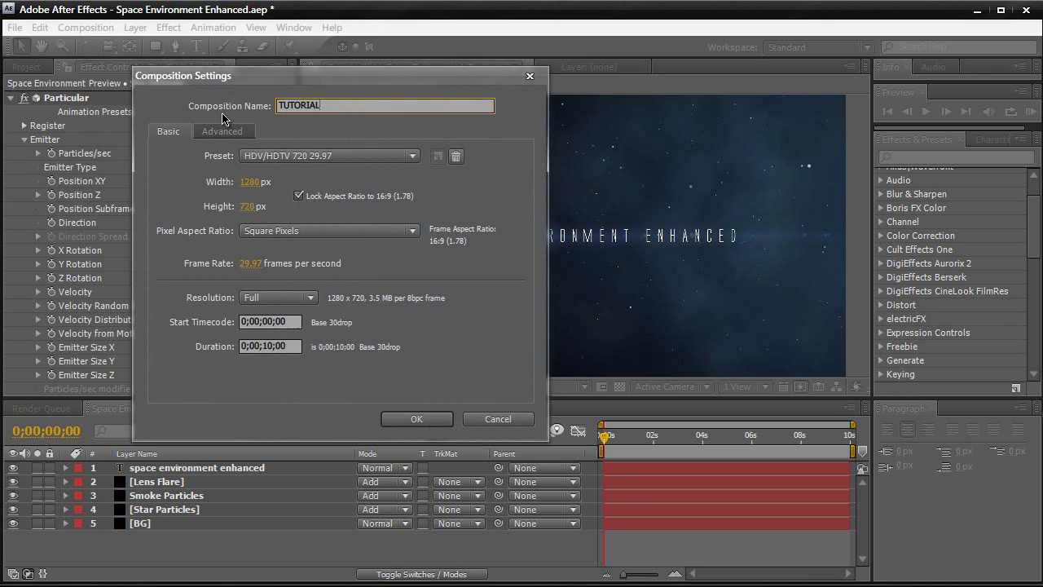
left_click(248, 182)
type("720")
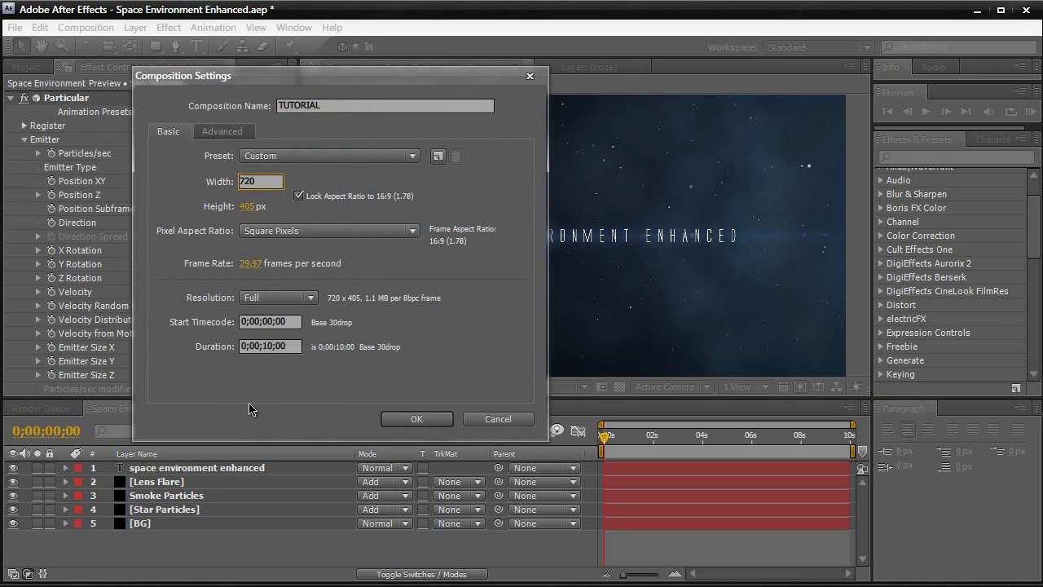
left_click(275, 344)
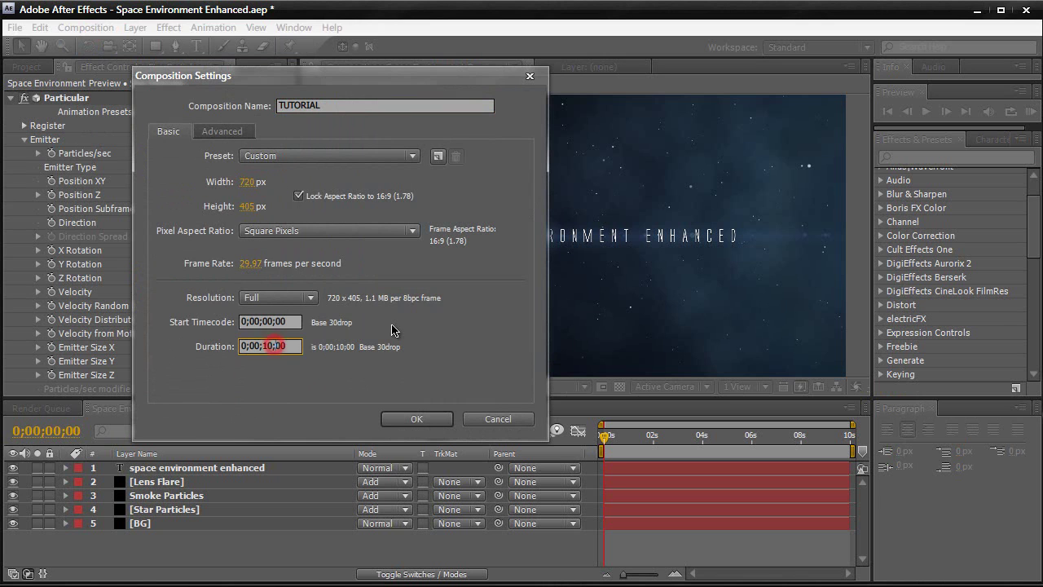
key("Right")
key("Left")
key("Left")
key("Left")
key("BackSpace")
key("BackSpace")
type("20")
key("Return")
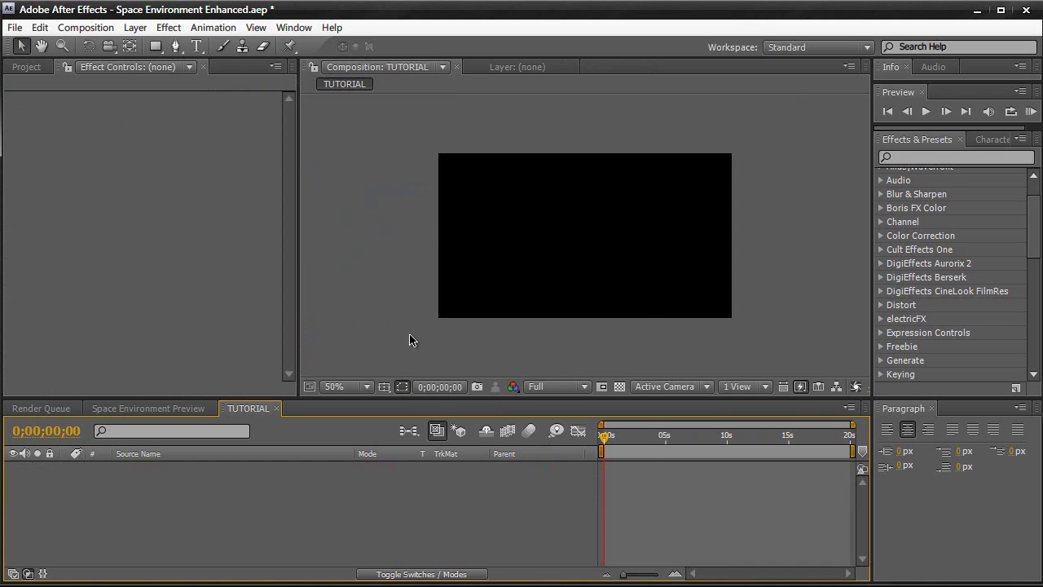
Add a comp-sized black solid named BG.
key("ctrl+y")
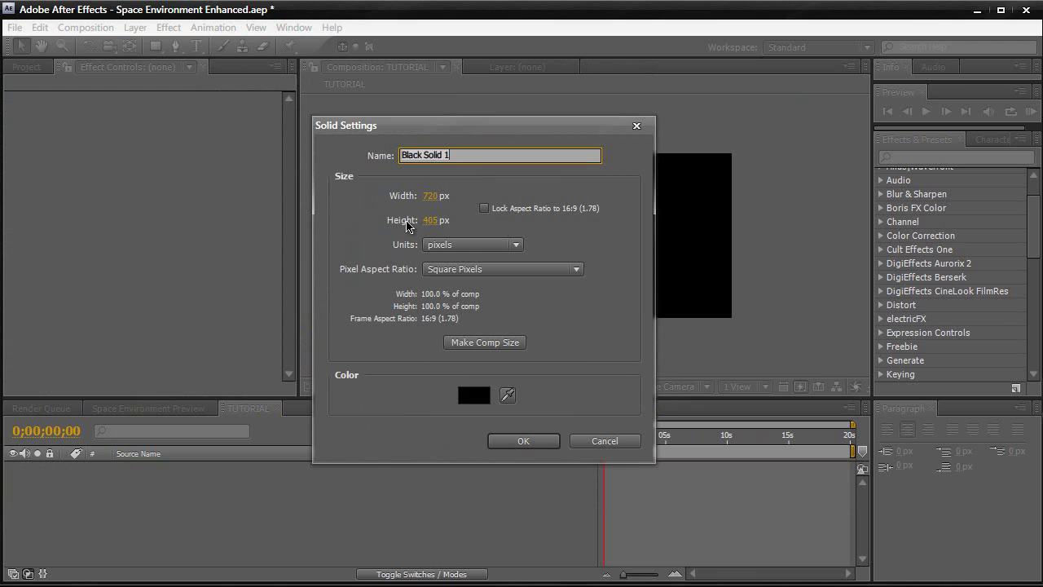
type("BG")
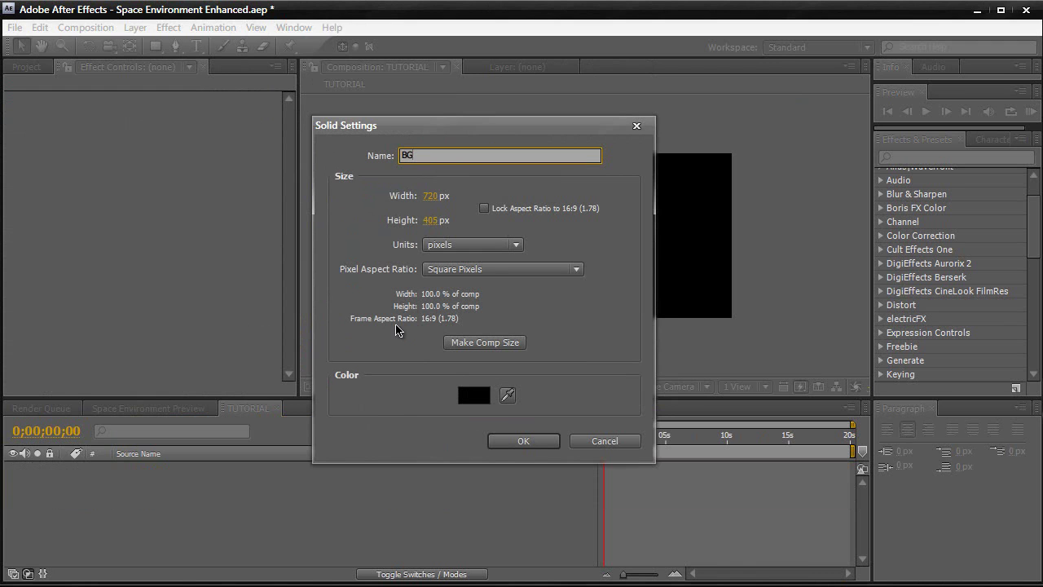
left_click(453, 343)
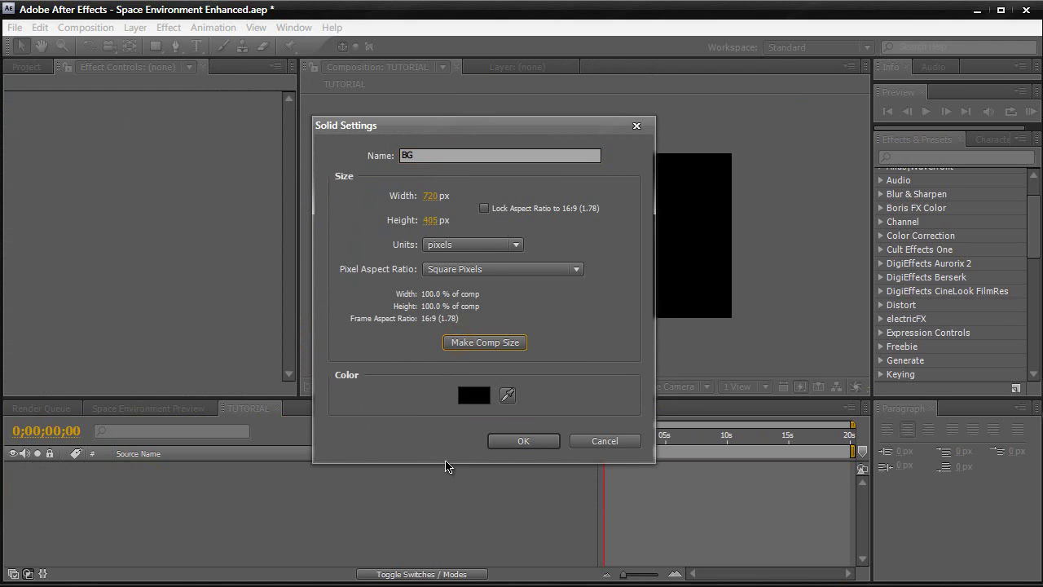
left_click(519, 441)
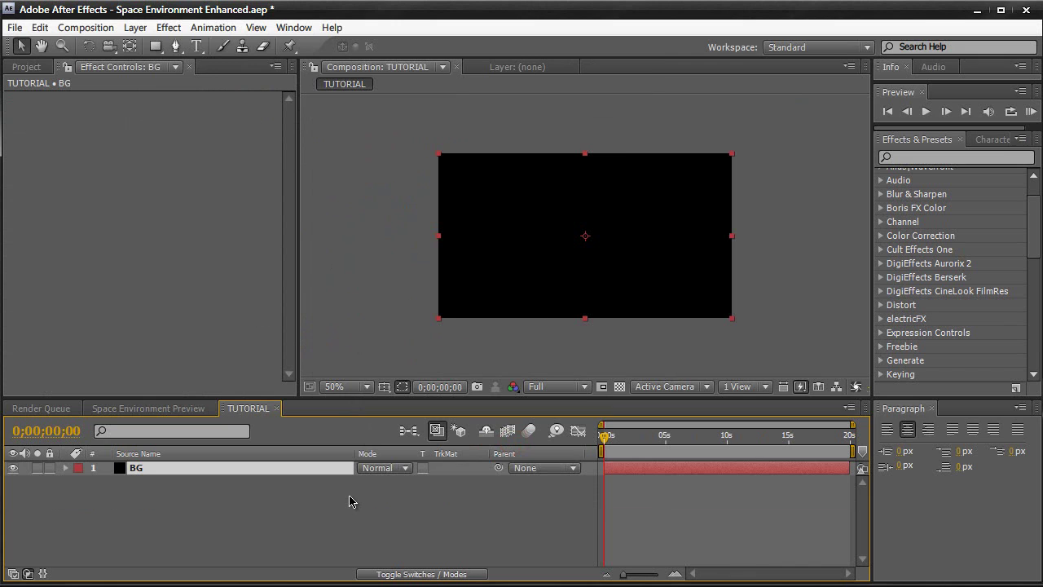
Add a second comp-sized solid named 'Particles Star' above BG.
key("ctrl+y")
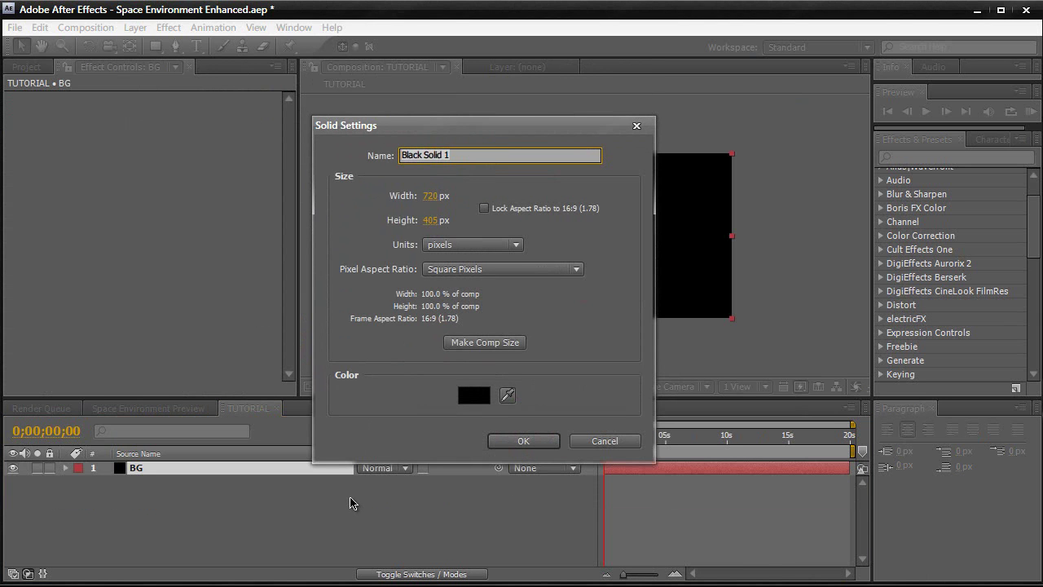
type("Particles Star")
left_click(523, 441)
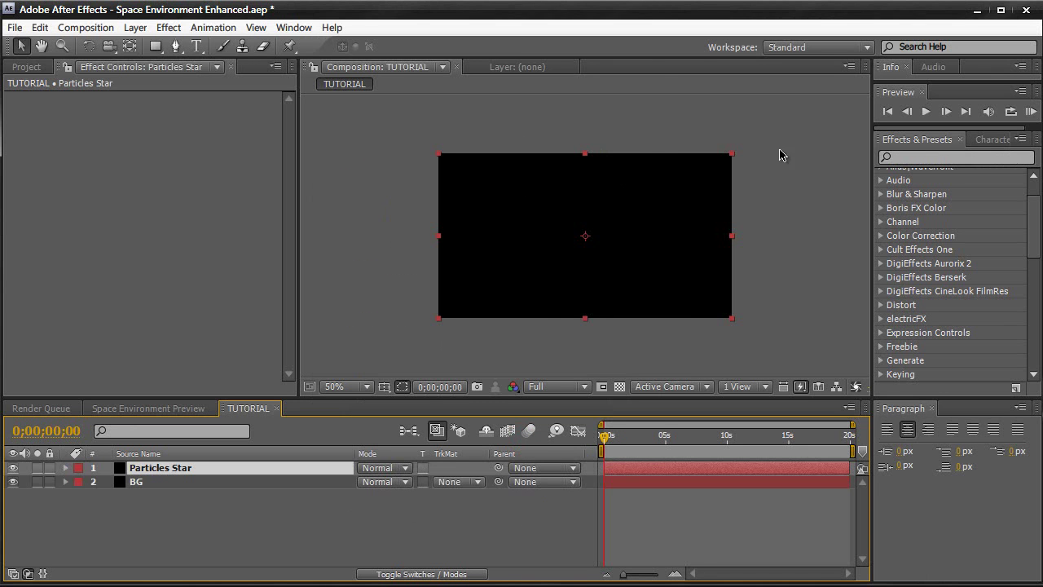
Apply Particular to Particles Star and move to 0;00;03;21 to see particles.
left_click(905, 155)
type("particu")
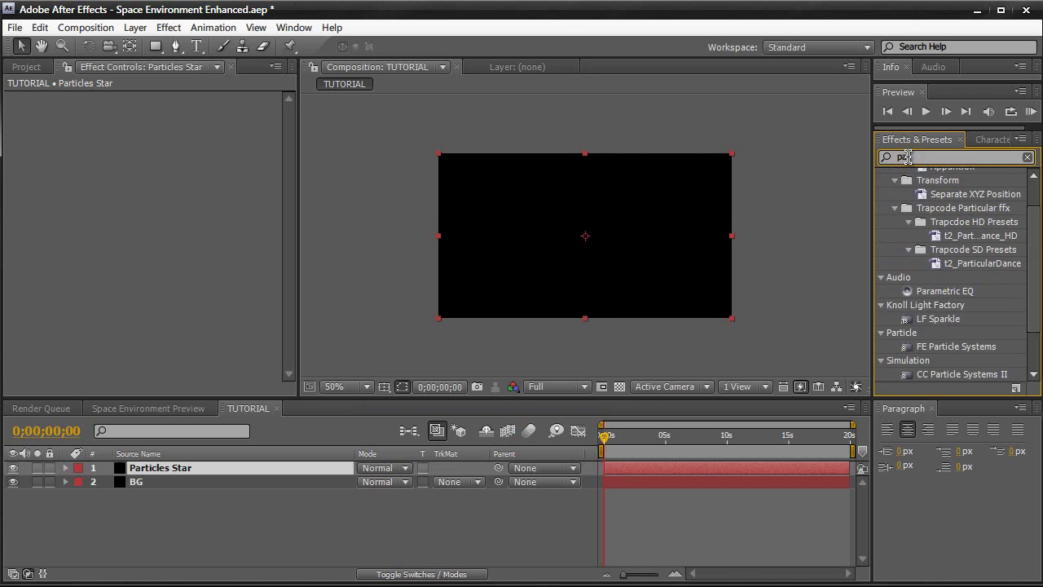
type("lar")
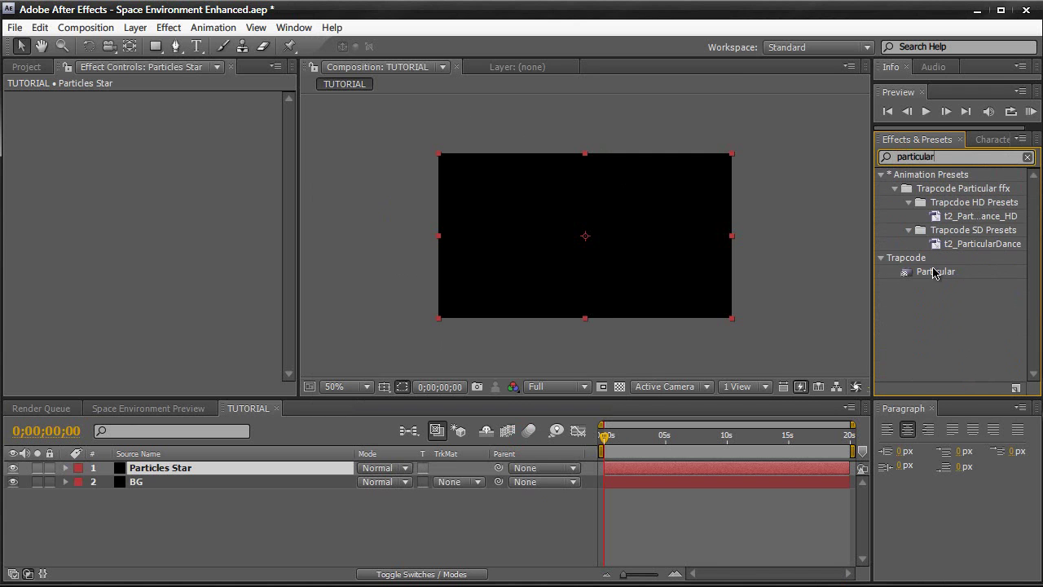
left_click_drag(935, 272, 653, 274)
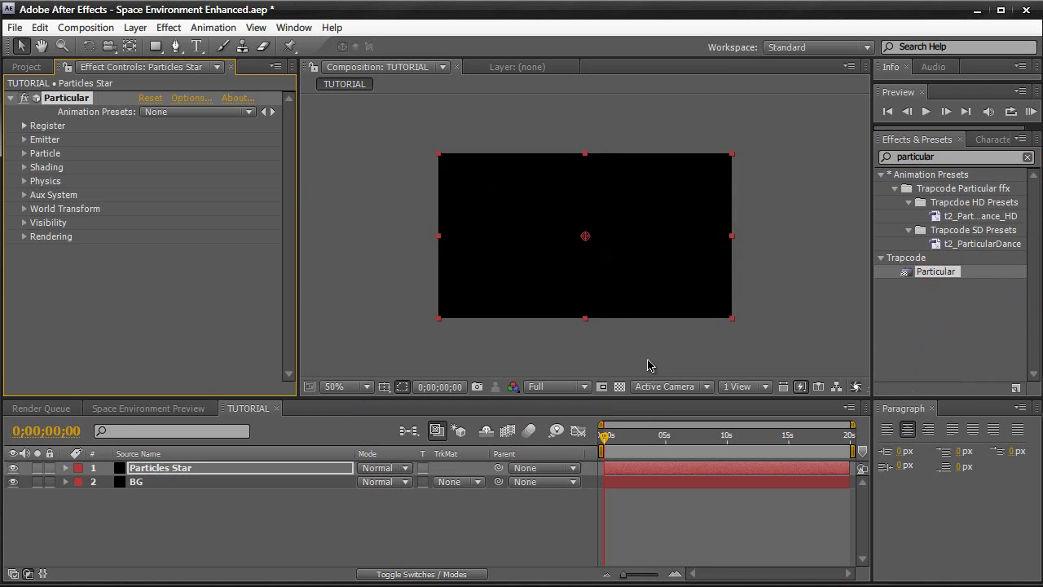
left_click_drag(606, 438, 650, 441)
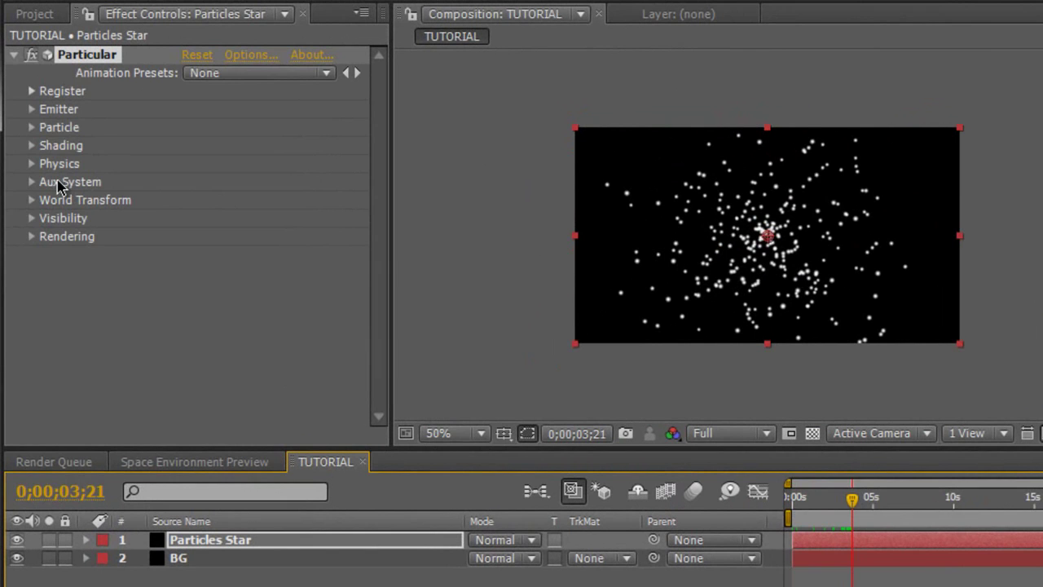
Set the Emitter's Pre Run value to 100.
left_click(31, 109)
scroll(84, 120, "down", 1)
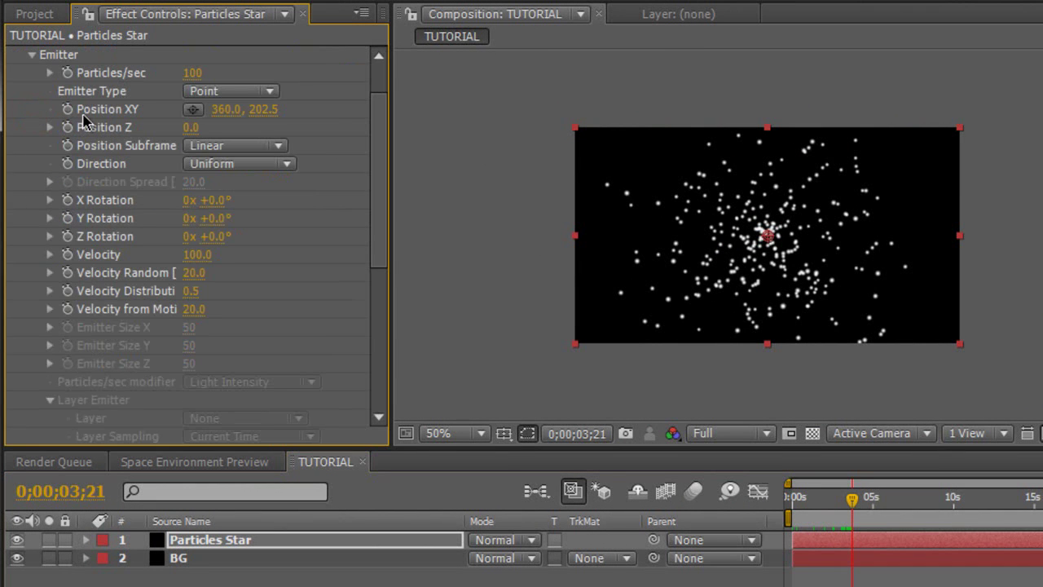
scroll(239, 120, "down", 2)
scroll(238, 119, "down", 4)
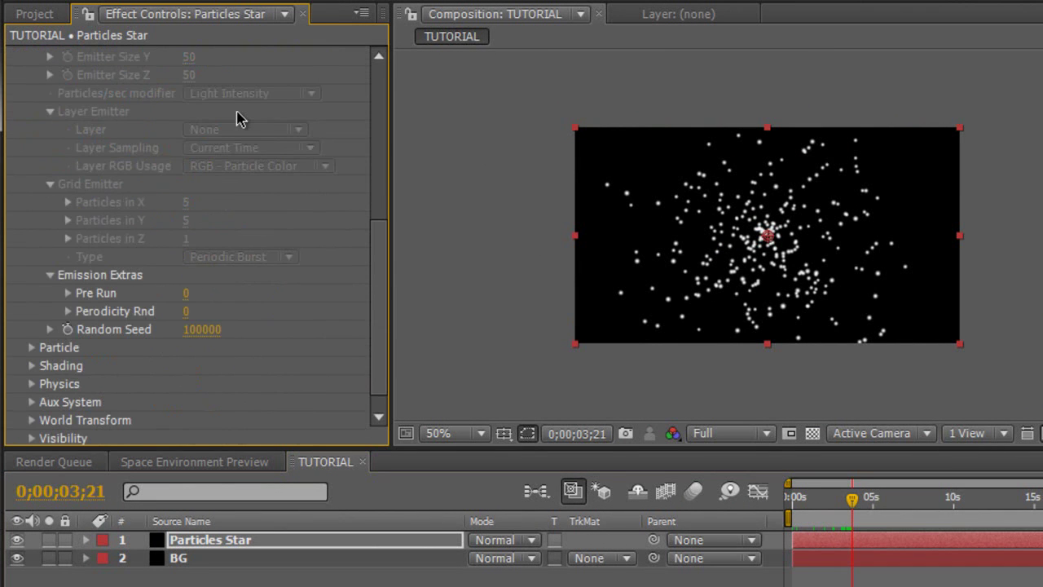
left_click(185, 293)
type("100")
key("Return")
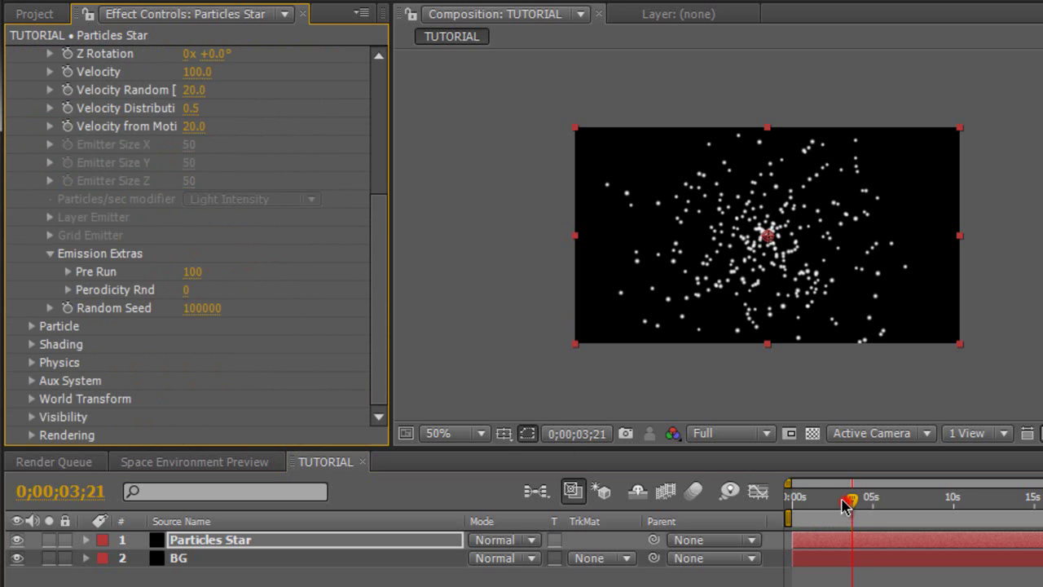
Preview the particle animation from the start of the timeline.
left_click_drag(850, 499, 770, 501)
key("space")
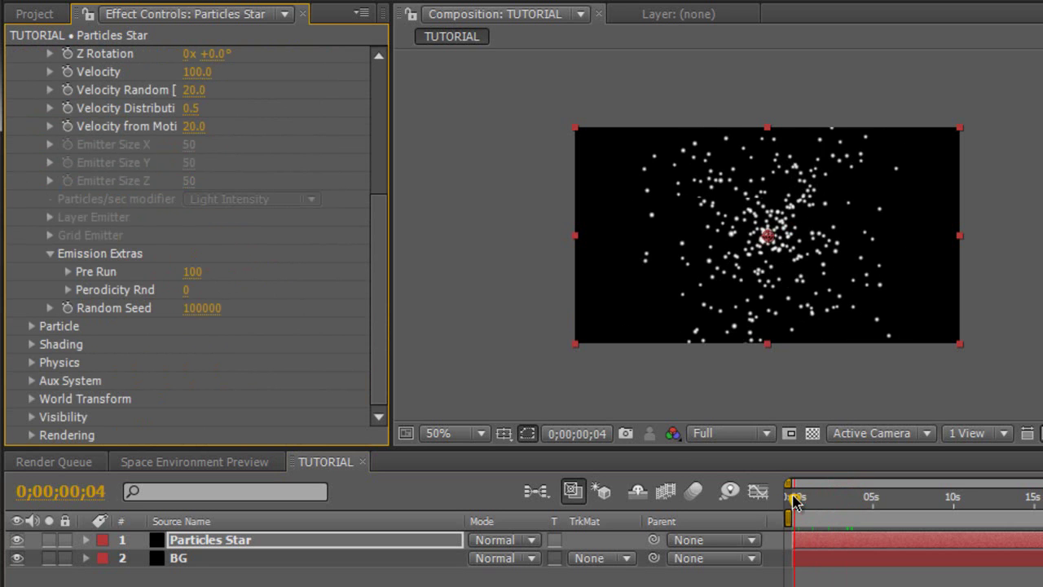
key("space")
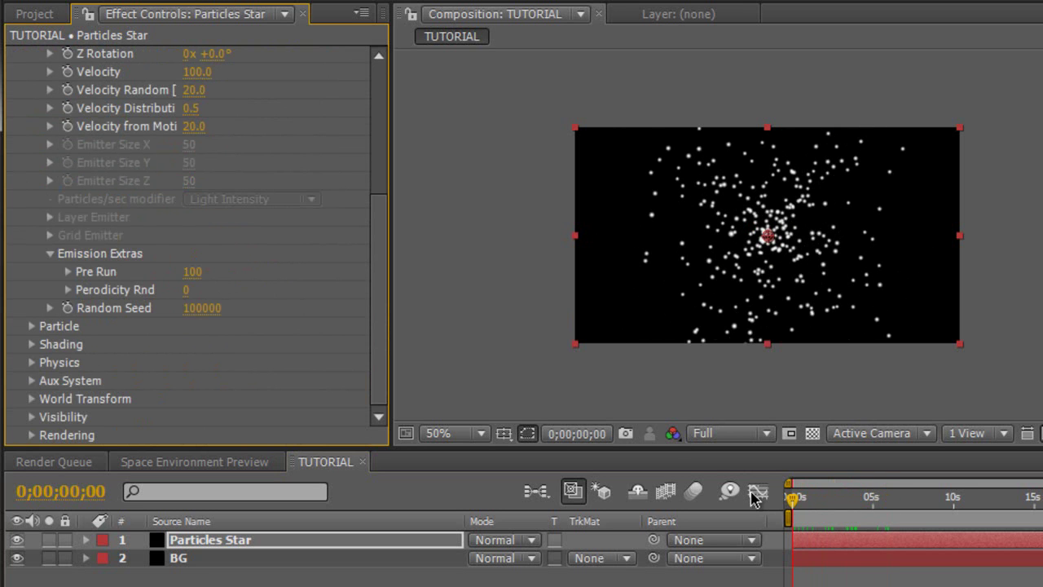
scroll(155, 232, "up", 5)
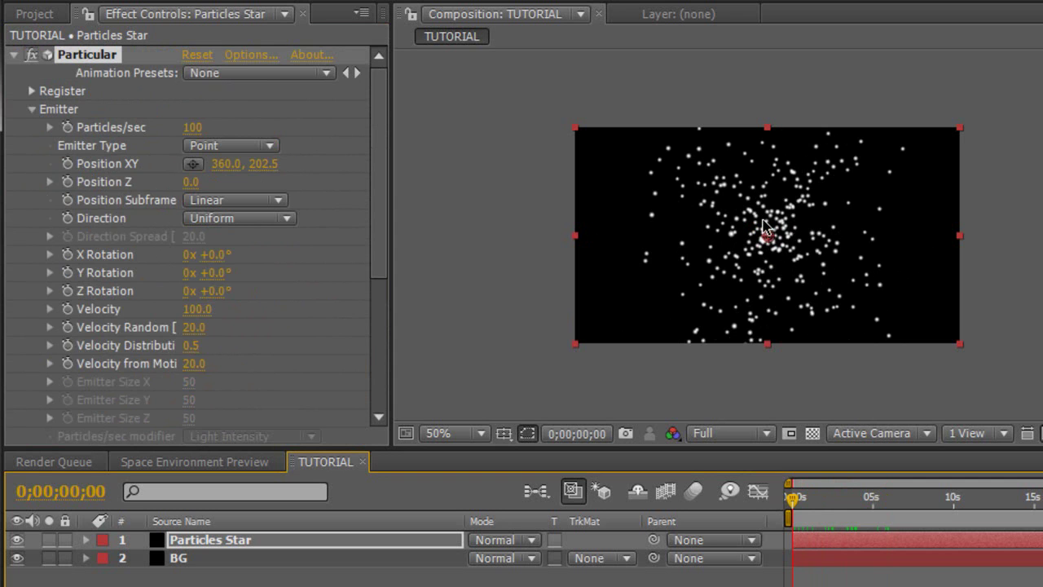
Make the emitter a Box sized 1117 × 352 × 2093.
left_click(269, 147)
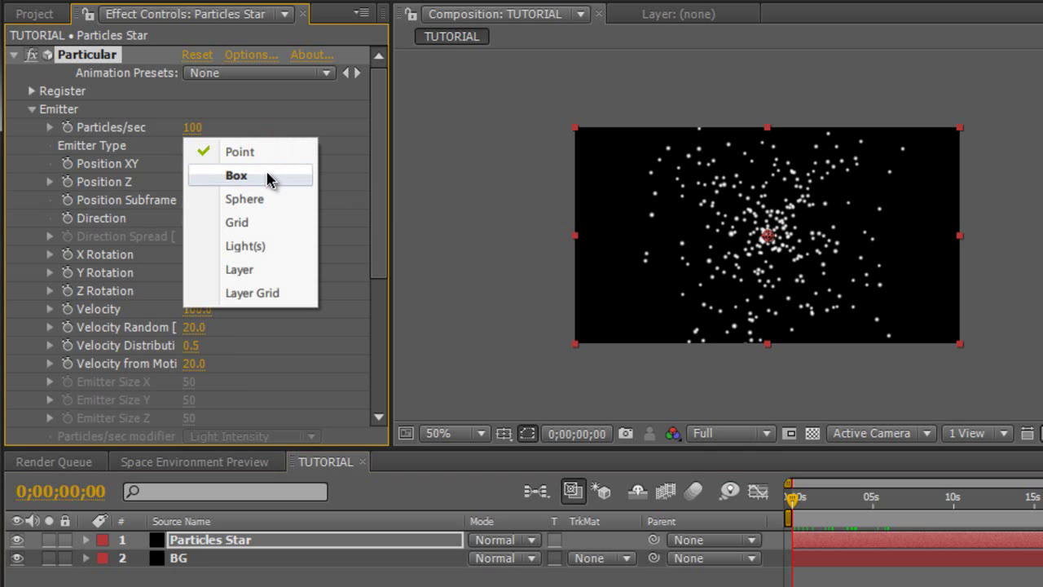
left_click(269, 177)
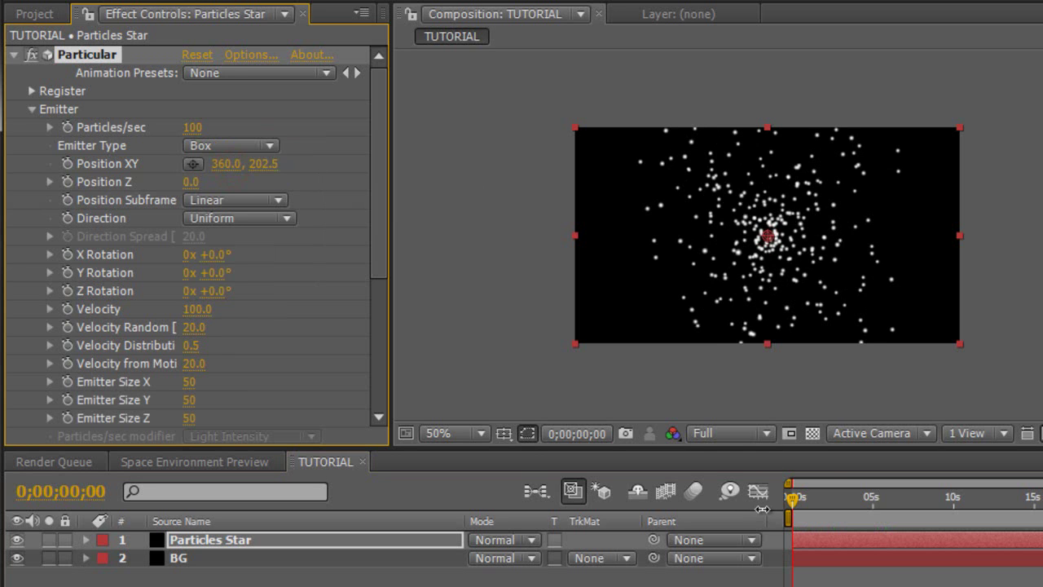
left_click_drag(791, 497, 832, 498)
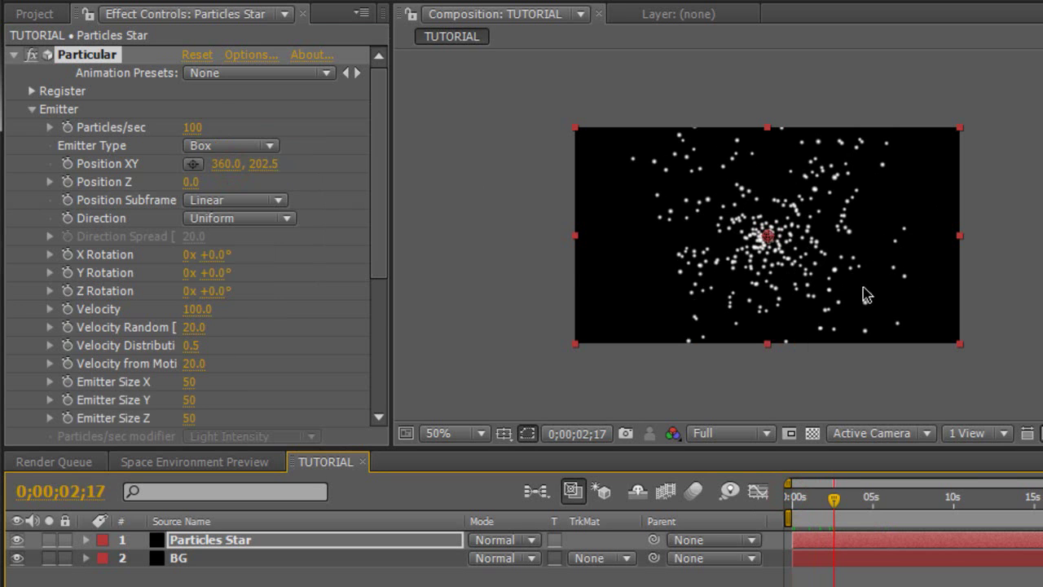
scroll(298, 234, "down", 3)
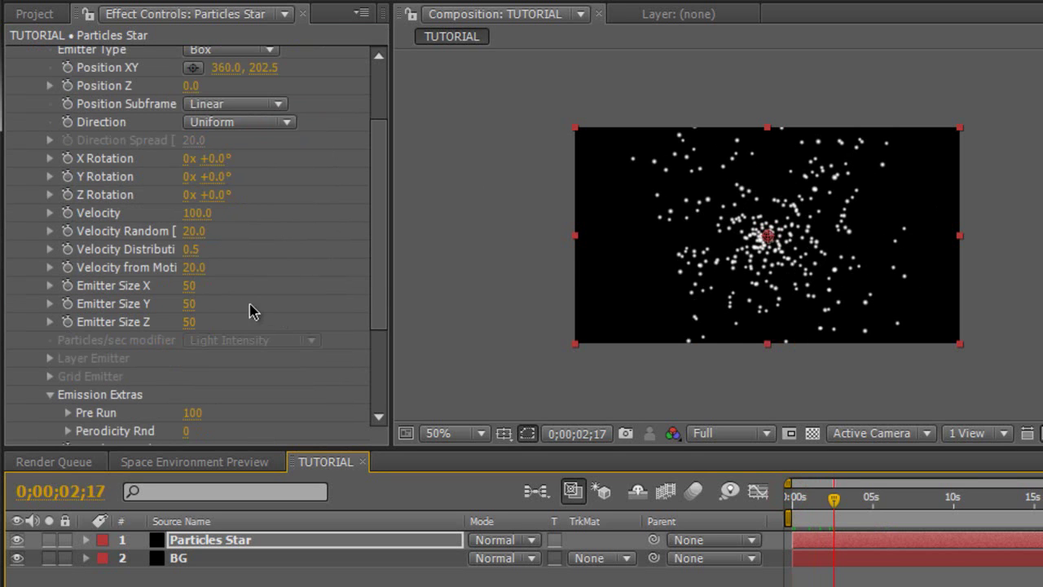
left_click_drag(187, 287, 897, 282)
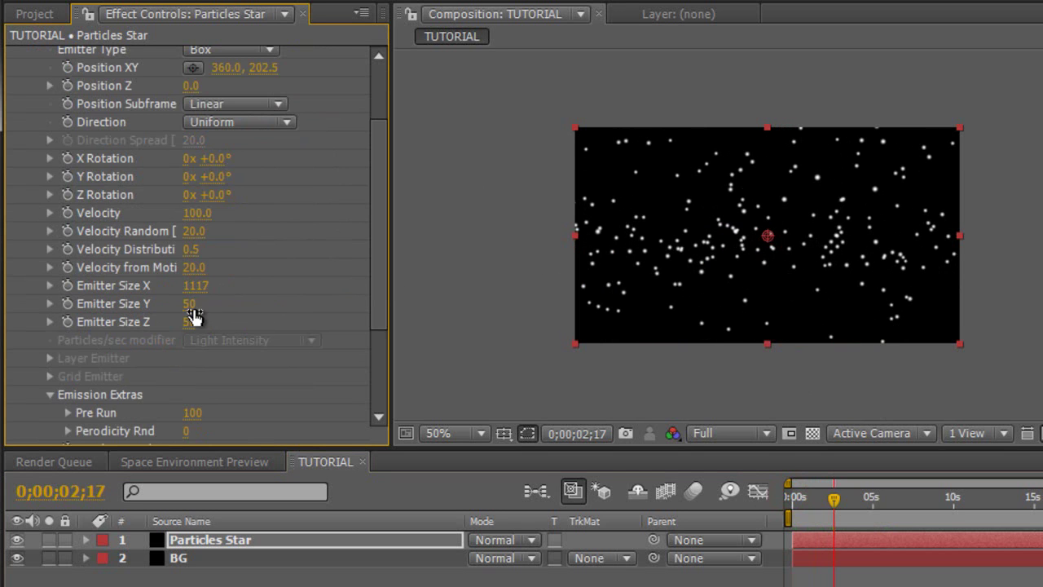
left_click_drag(191, 305, 500, 293)
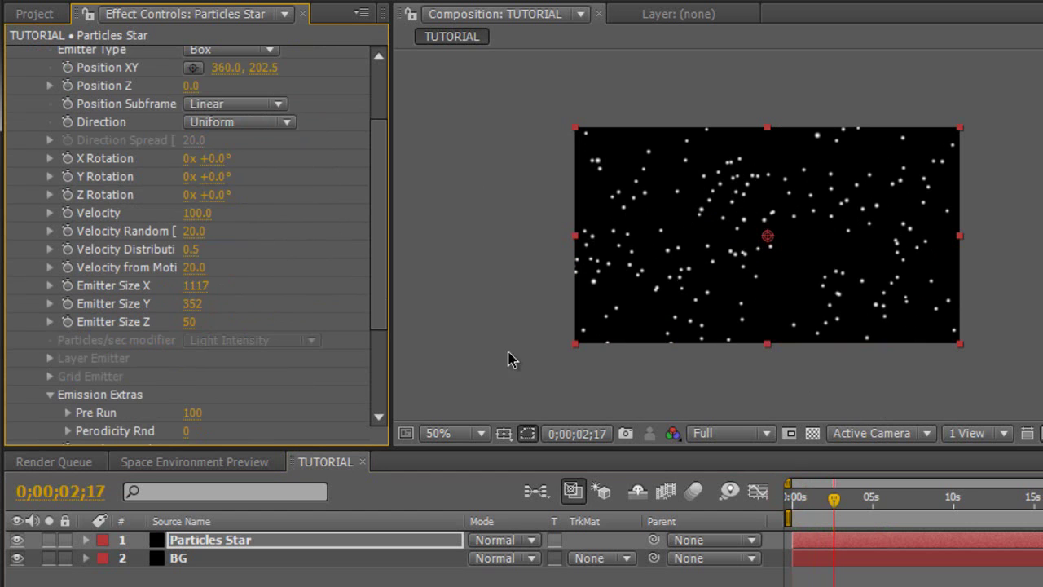
left_click_drag(193, 325, 535, 377)
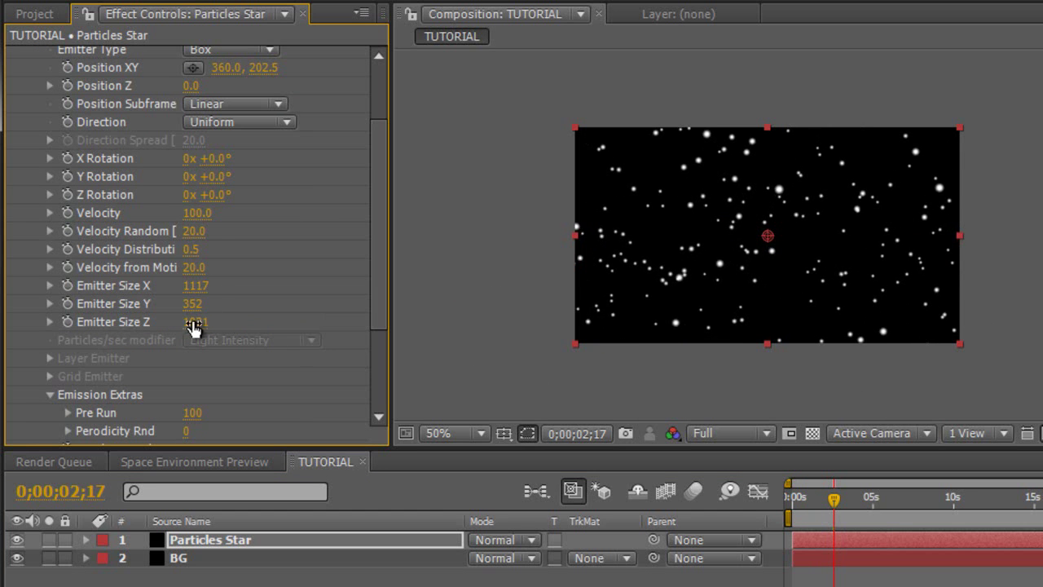
left_click_drag(194, 325, 334, 324)
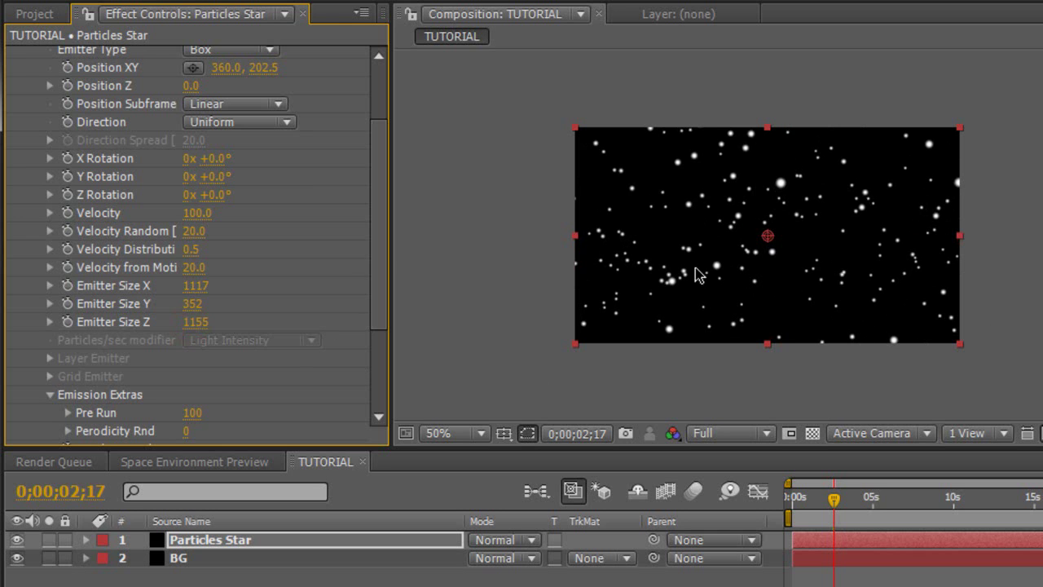
left_click_drag(195, 323, 359, 323)
Check the star field at full size, then fit the composition in the viewer.
key("period")
key("comma")
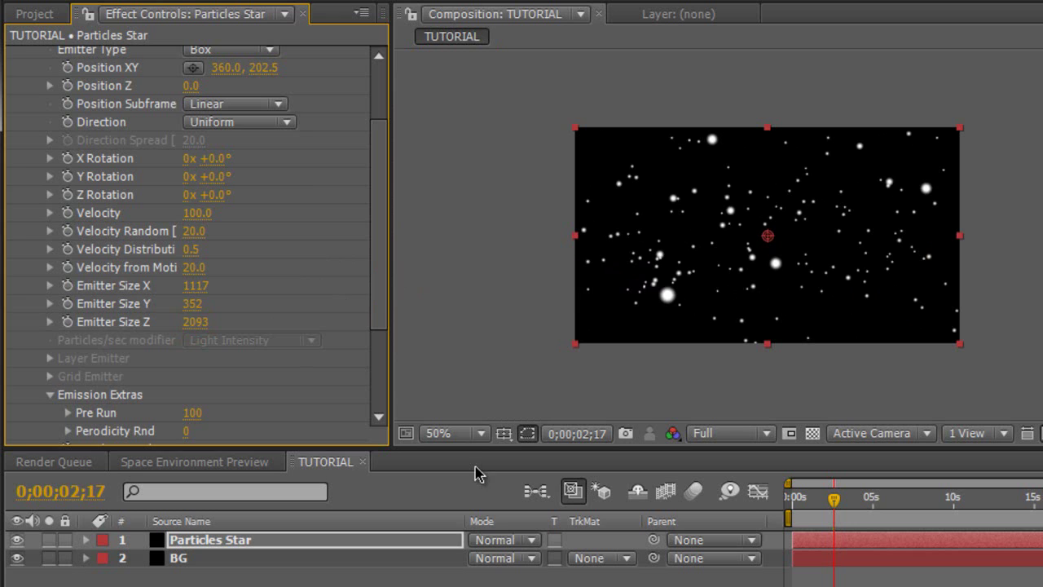
left_click(480, 433)
left_click(477, 453)
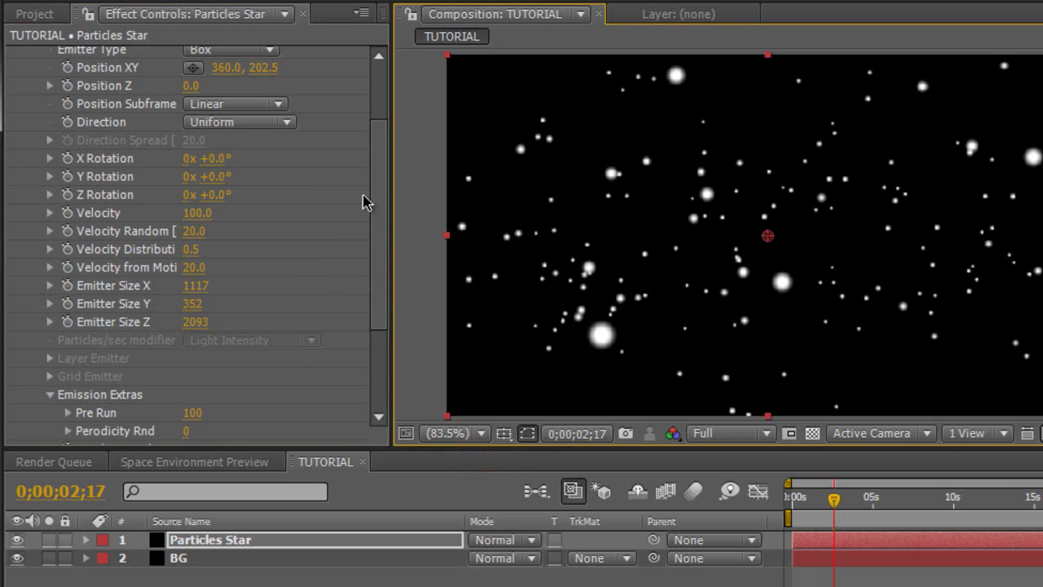
Set the particle Life to 15 seconds.
left_click_drag(372, 187, 367, 282)
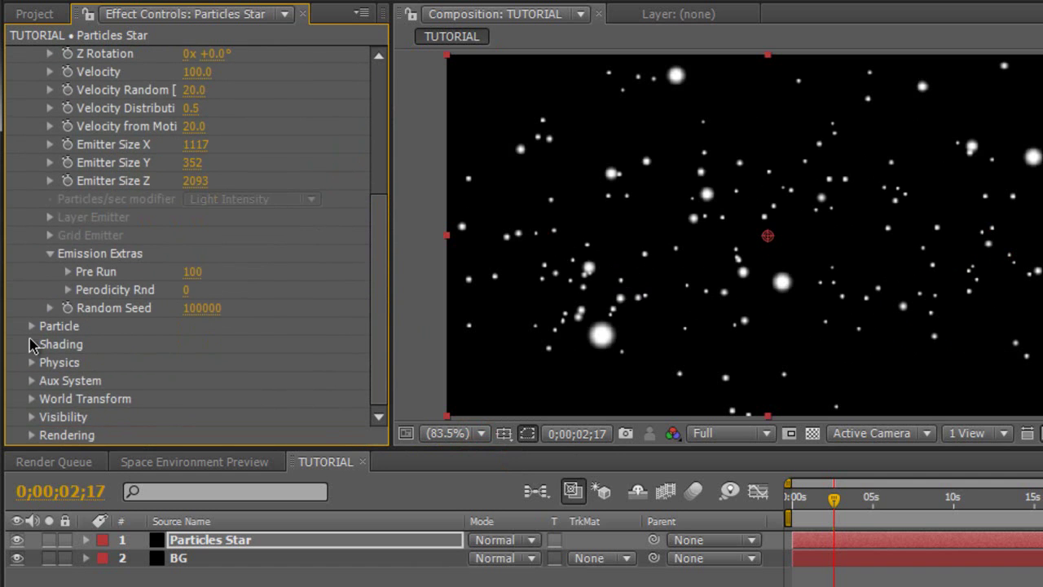
left_click(31, 325)
scroll(277, 314, "up", 3)
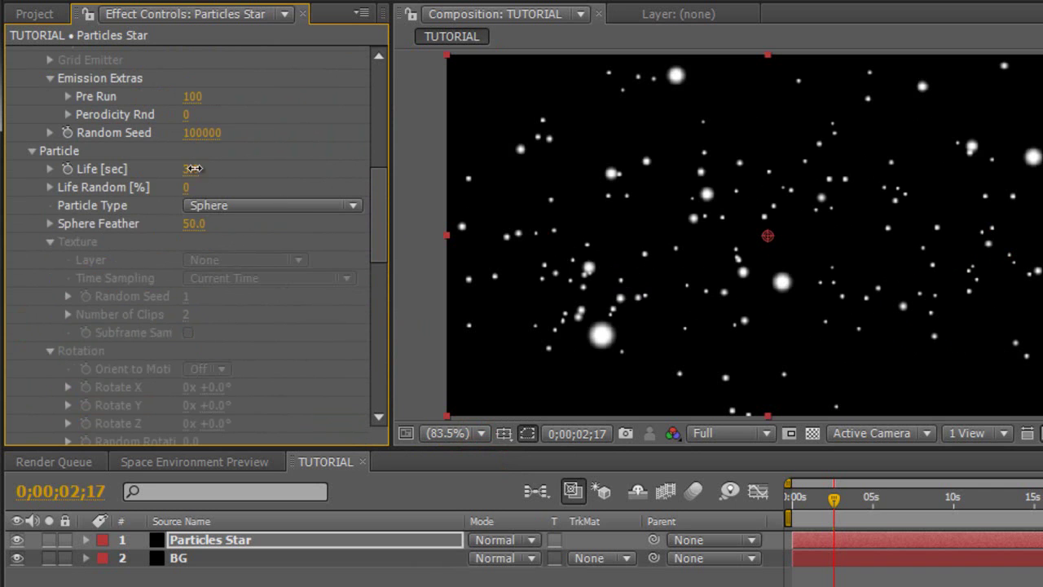
left_click(193, 169)
type("20")
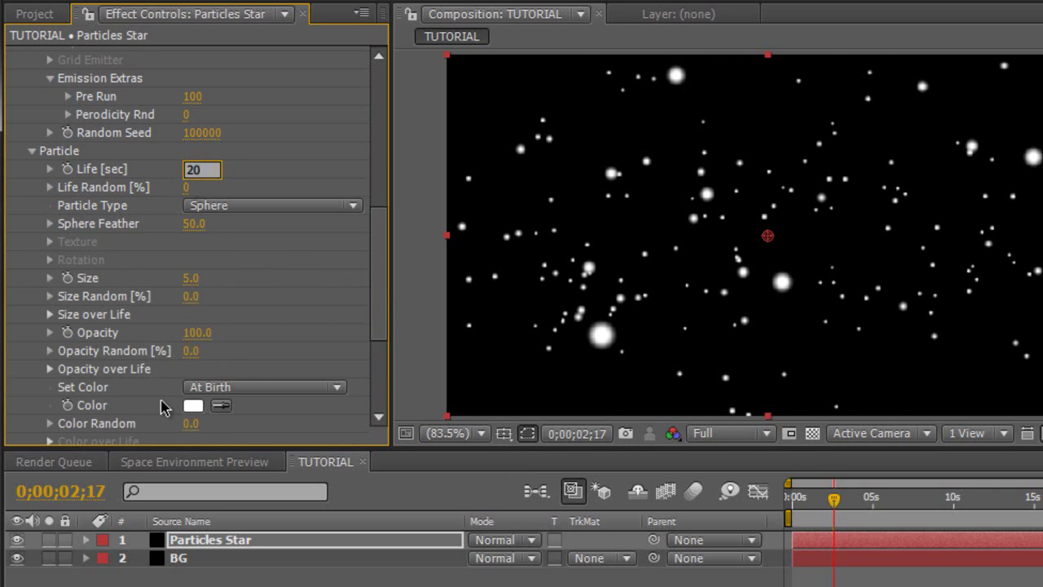
key("Return")
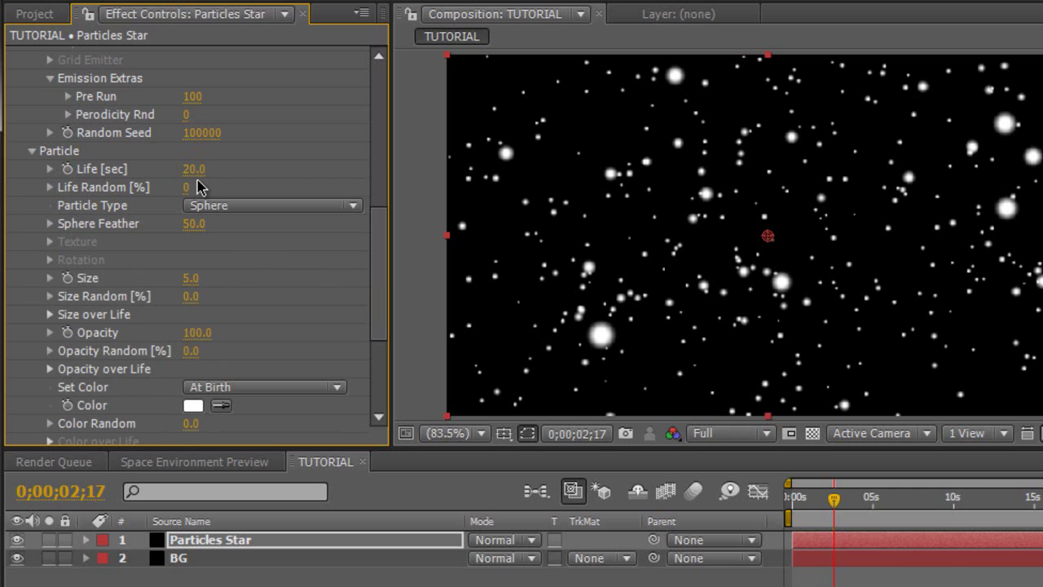
left_click(195, 171)
type("15")
key("Return")
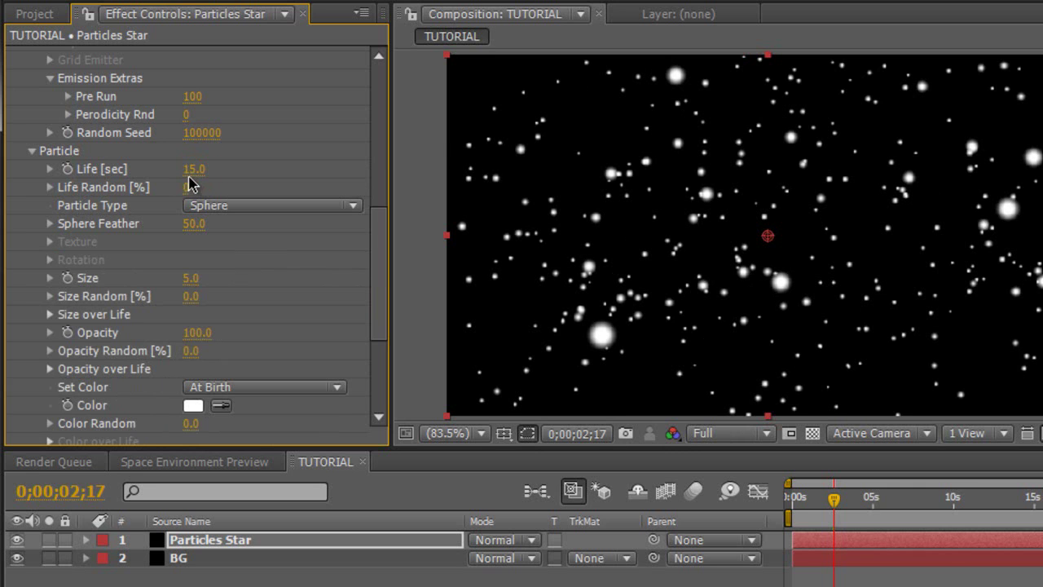
Give particles Sphere Feather 10 and Size 1.2.
left_click(197, 227)
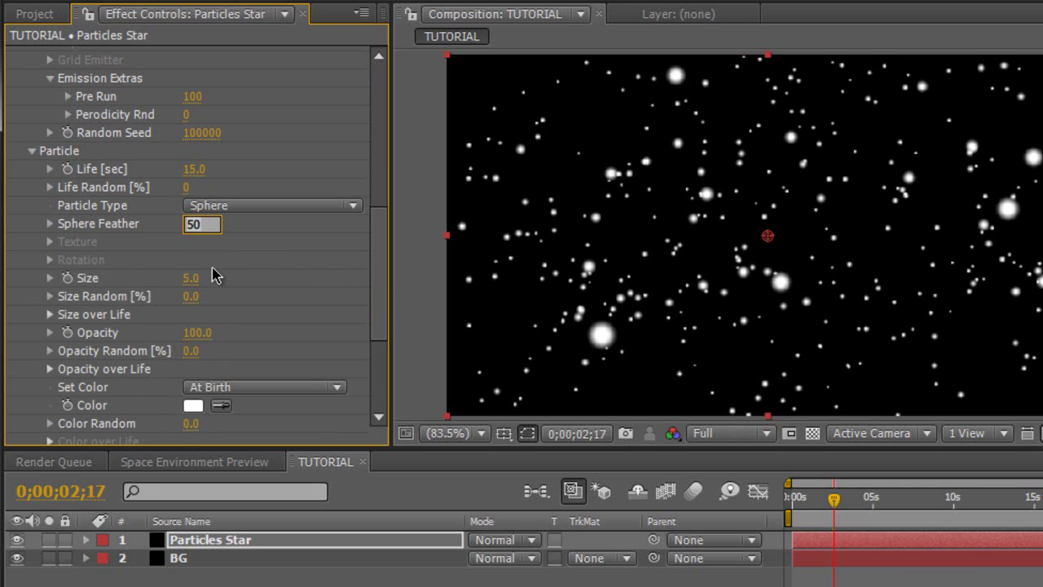
key("Return")
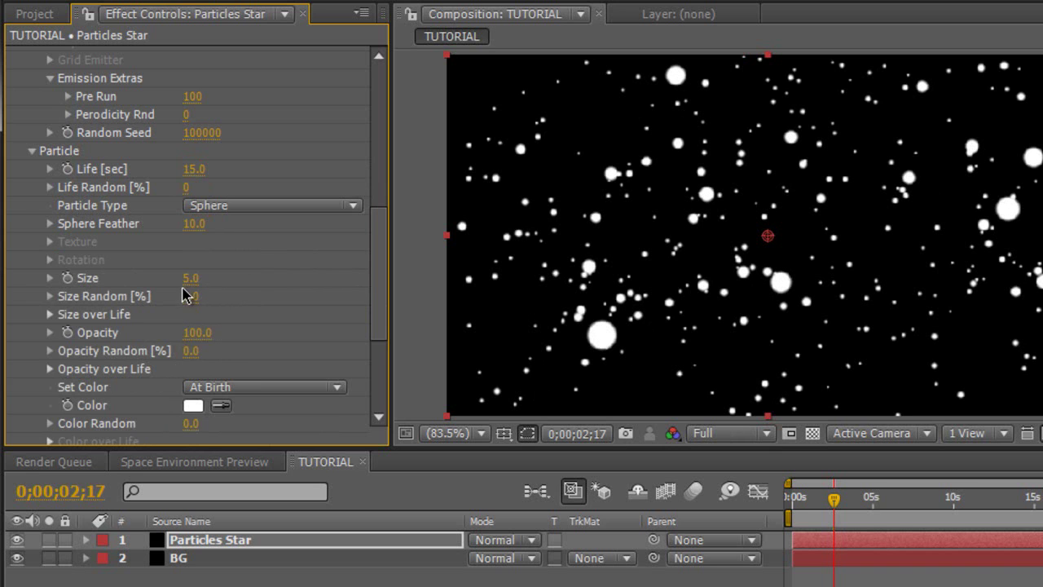
left_click(188, 276)
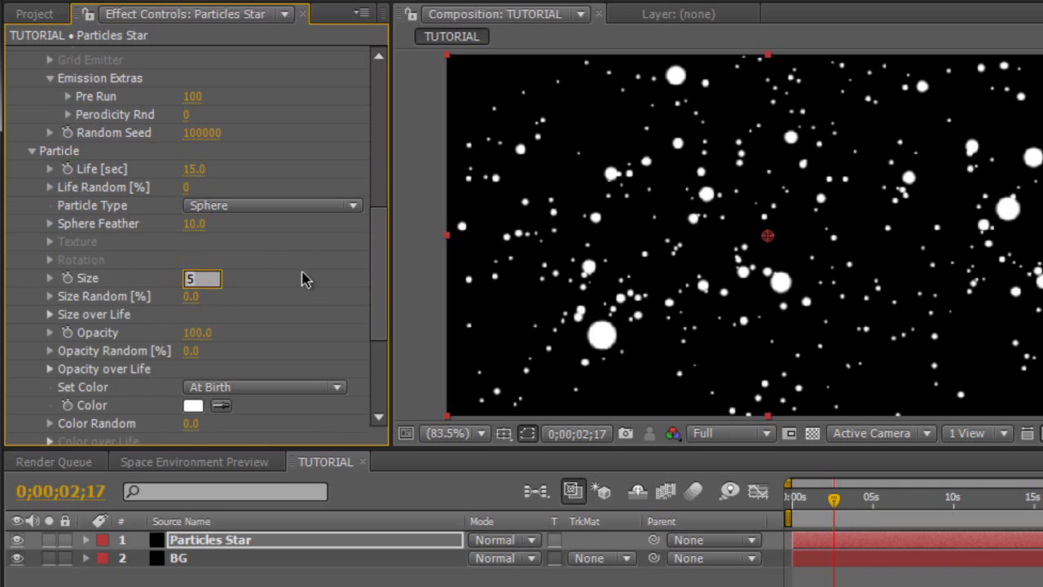
key("Return")
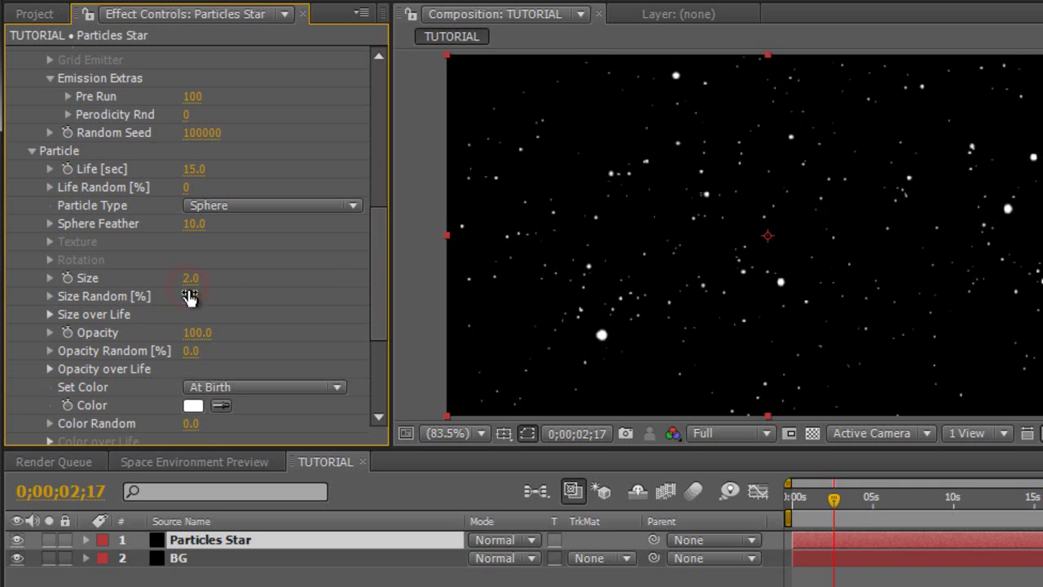
left_click(190, 278)
key("Return")
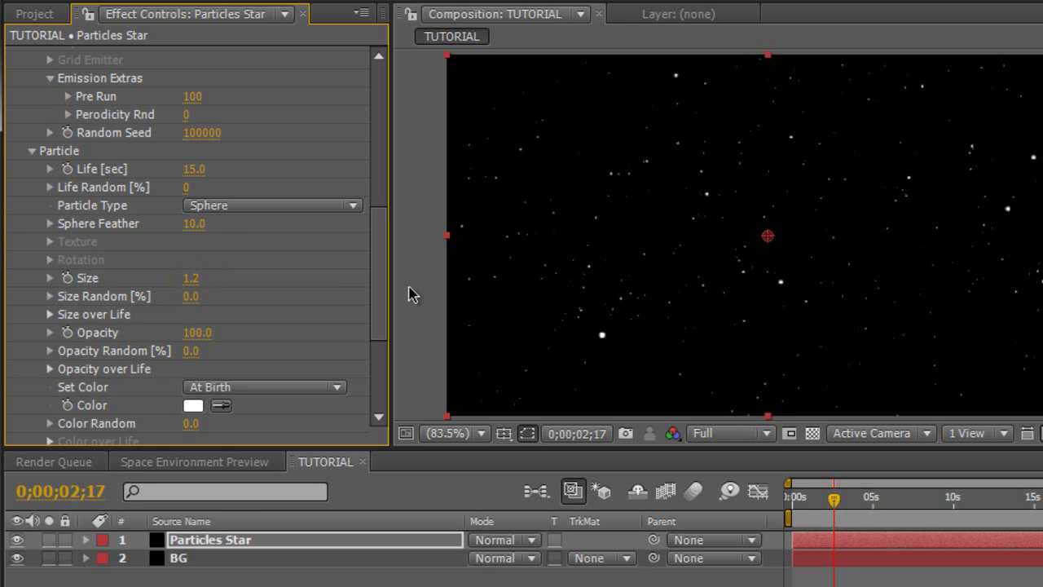
Apply the grow-then-shrink Size over Life preset and scrub to check the stars.
left_click(48, 314)
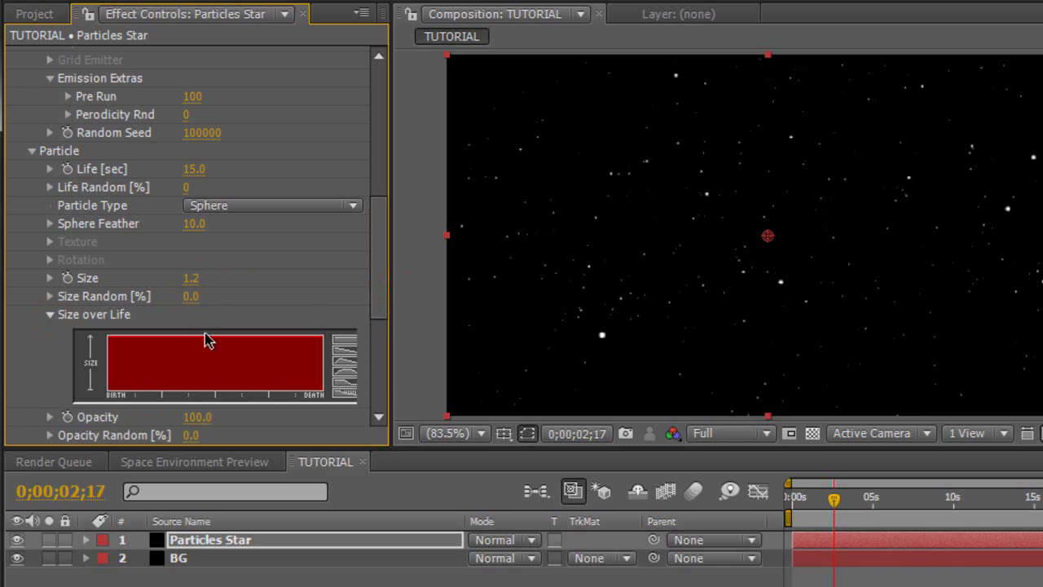
left_click(337, 367)
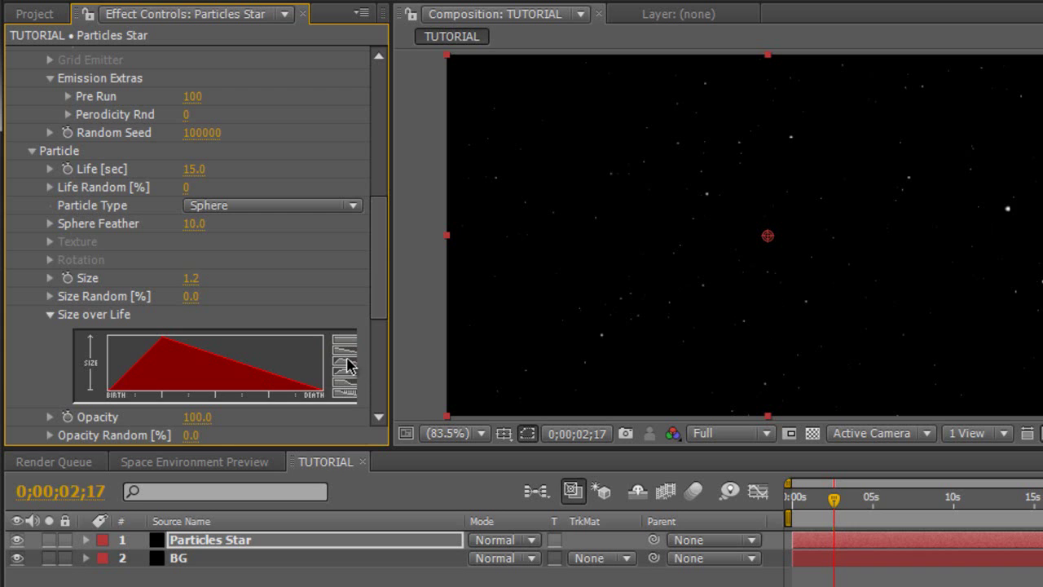
scroll(347, 366, "down", 5)
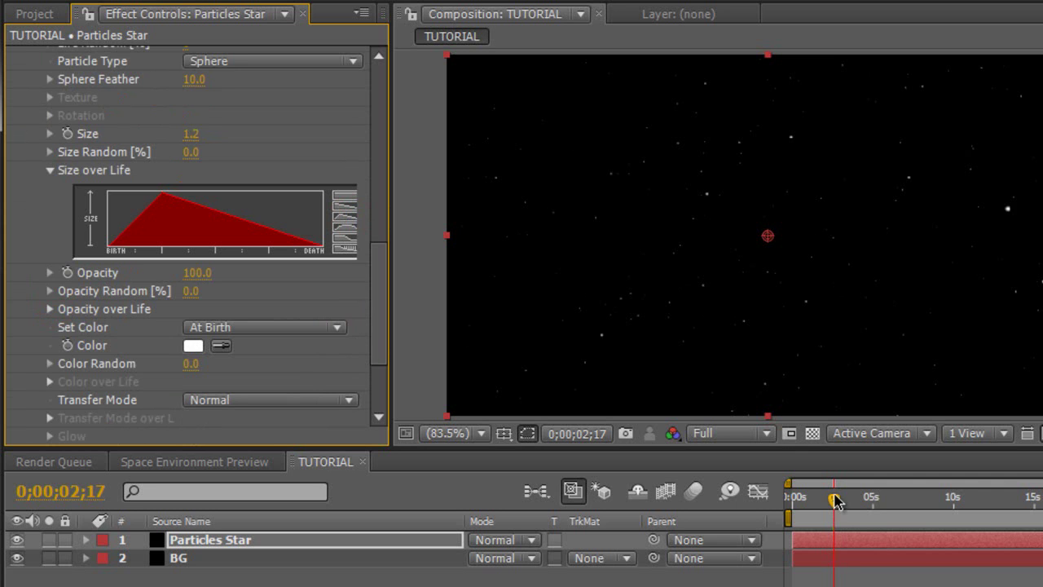
left_click_drag(833, 498, 864, 499)
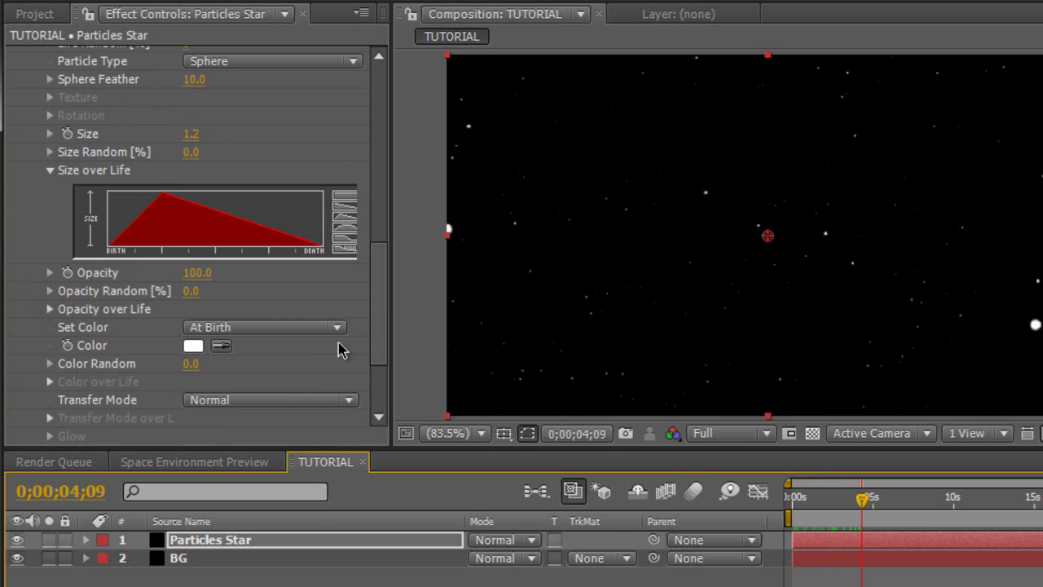
Set particle Transfer Mode to Add and Velocity to 20.
left_click(273, 399)
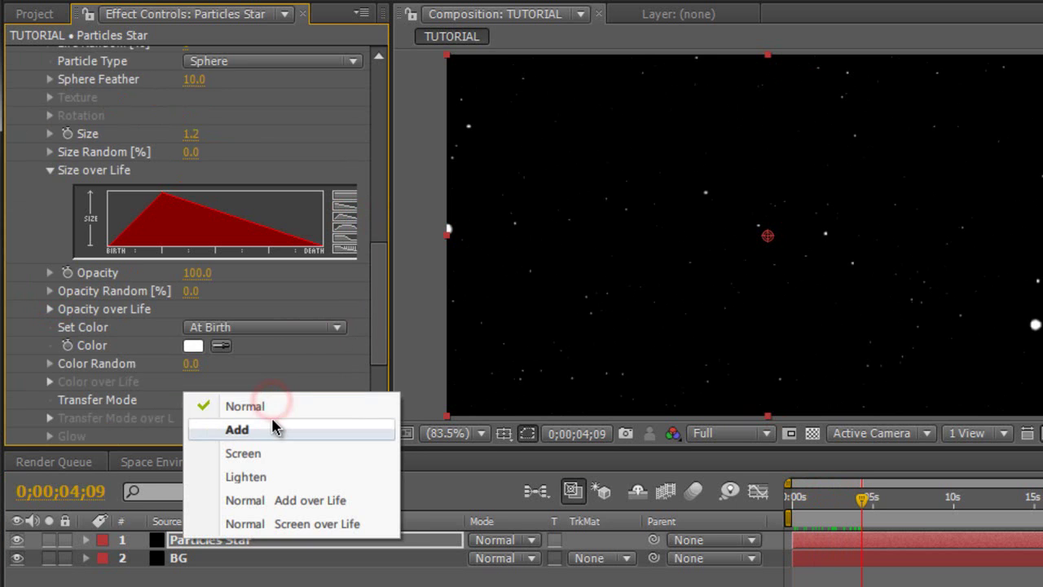
left_click(273, 429)
scroll(284, 313, "down", 3)
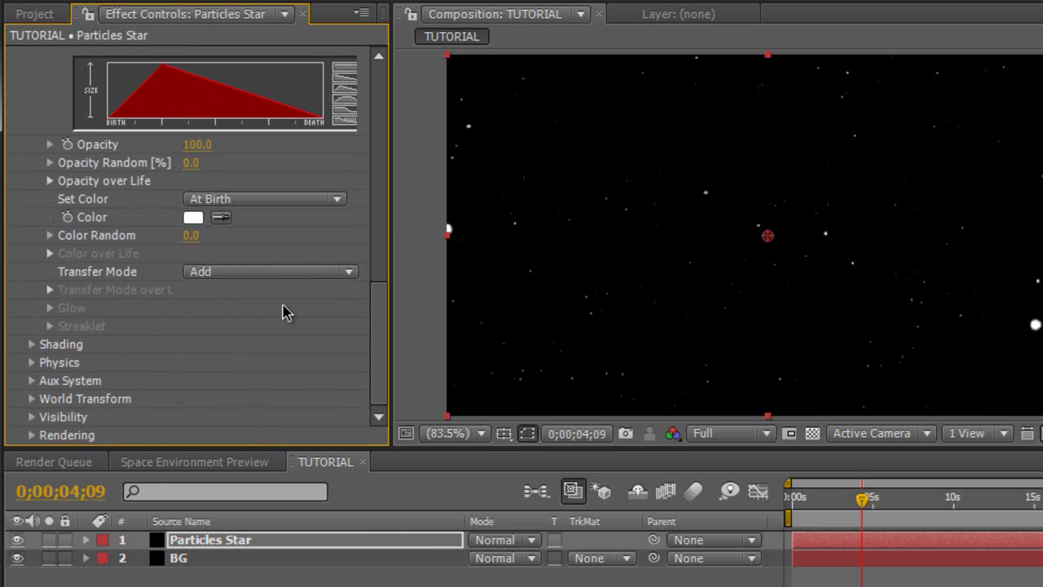
scroll(192, 249, "up", 10)
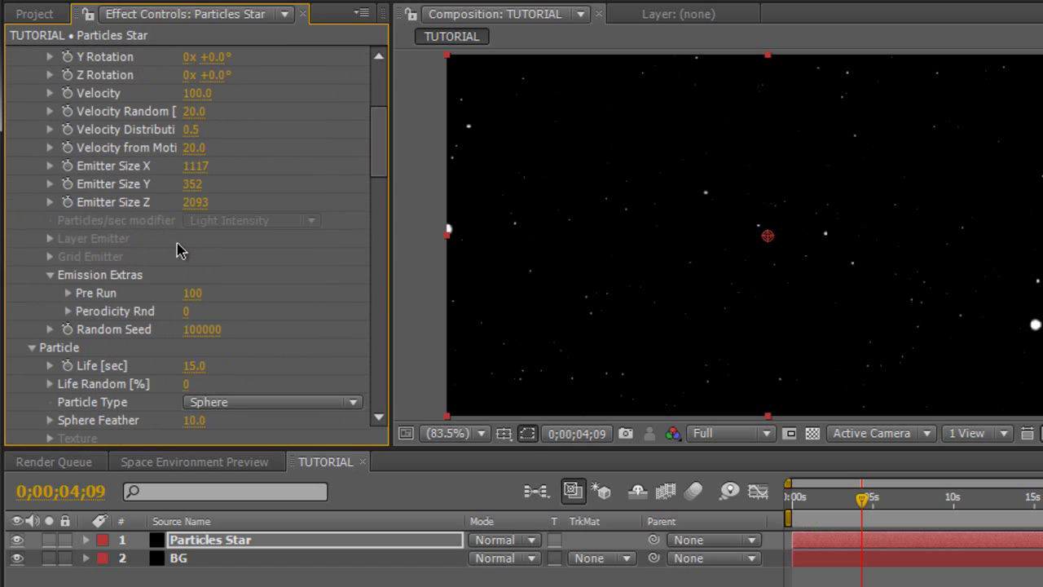
scroll(180, 250, "up", 3)
left_click(202, 239)
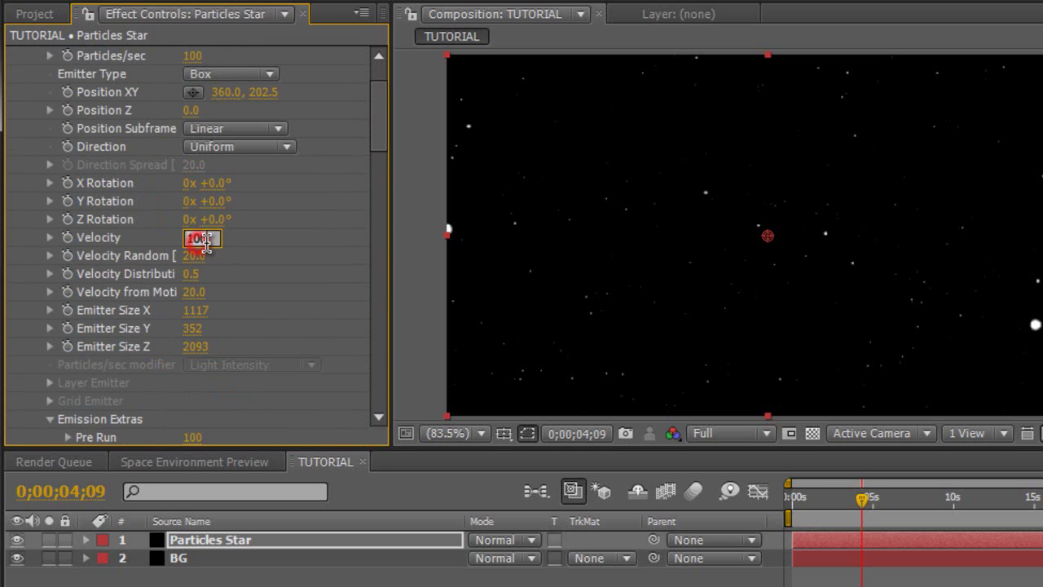
type("20")
key("Return")
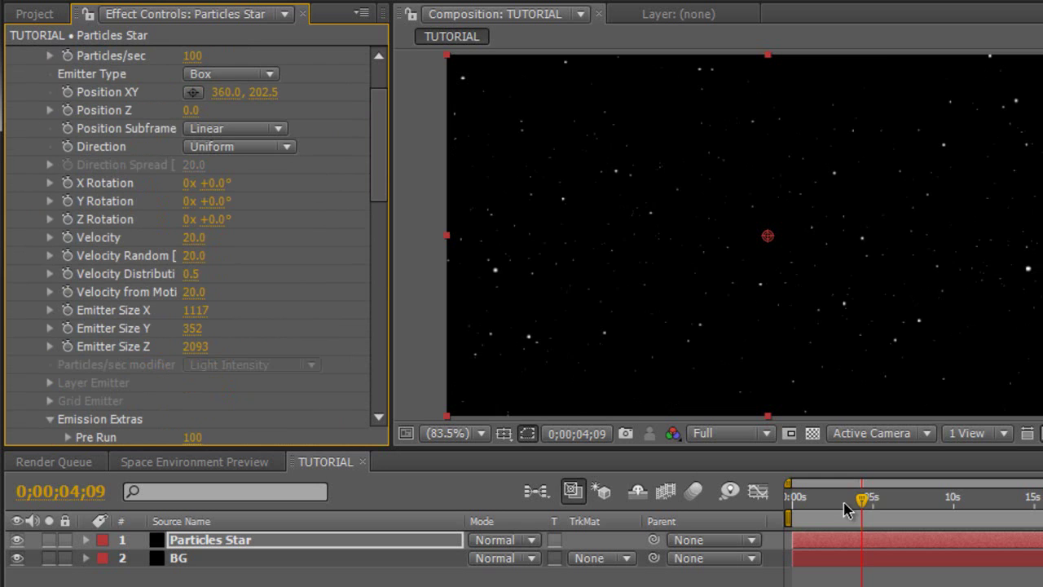
RAM-preview the star animation around the 5-second mark.
left_click_drag(862, 499, 877, 499)
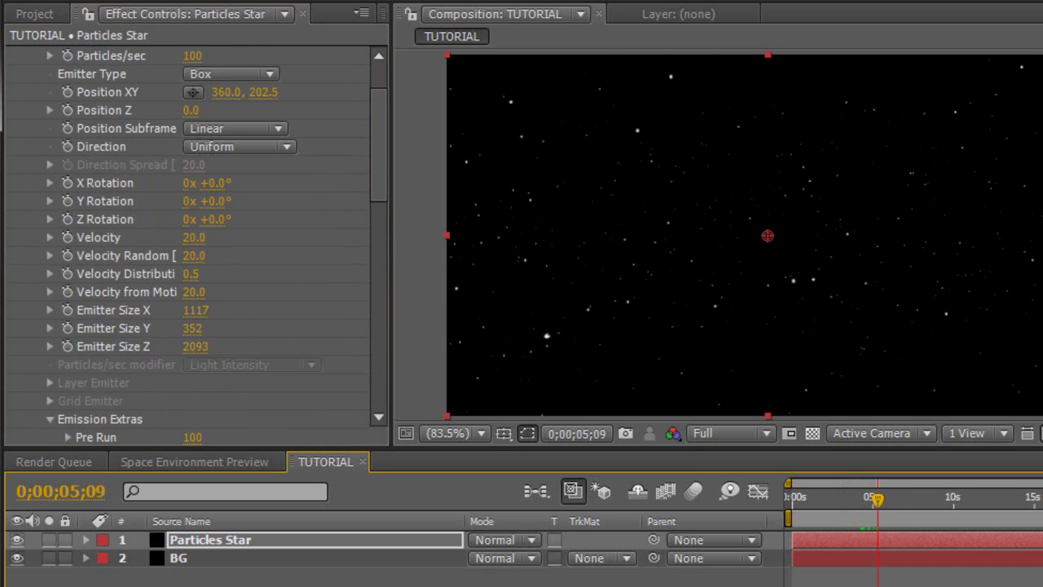
key("ctrl+shift+a")
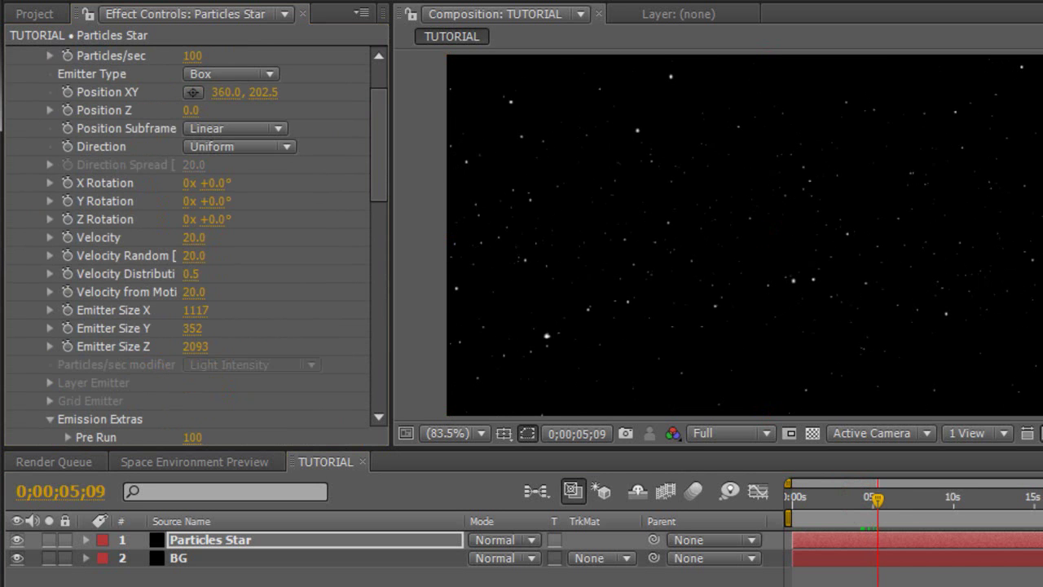
key("KP_0")
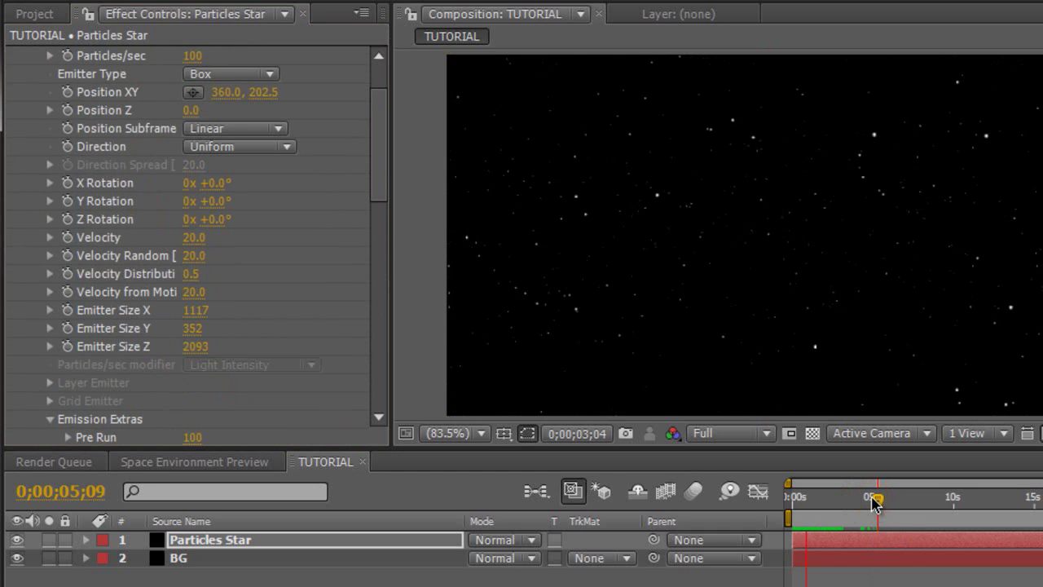
left_click_drag(874, 502, 813, 503)
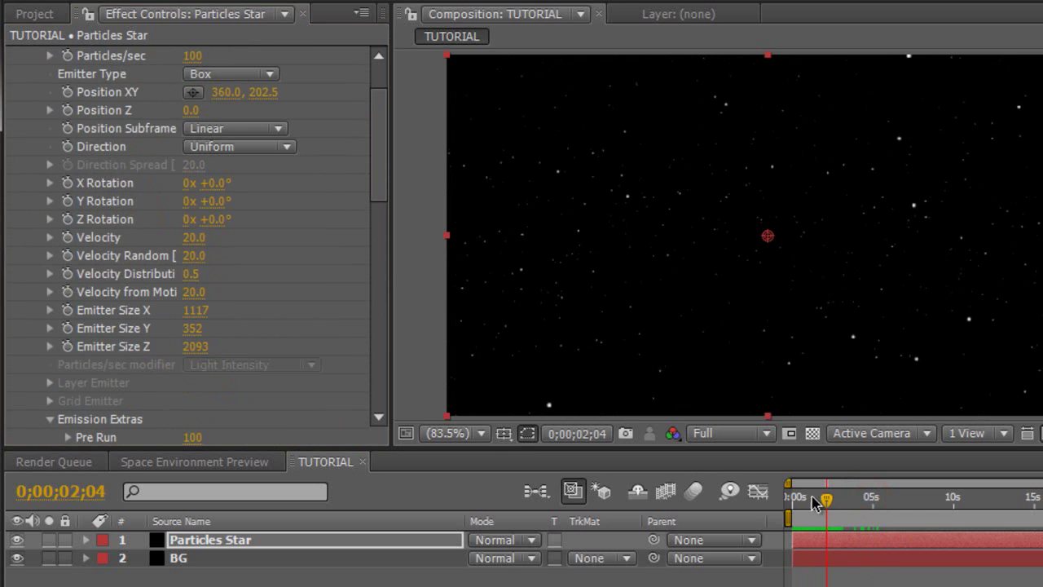
Raise Emitter Size Y to 576 and set Particles/sec to 50.
left_click(187, 335)
left_click(341, 317)
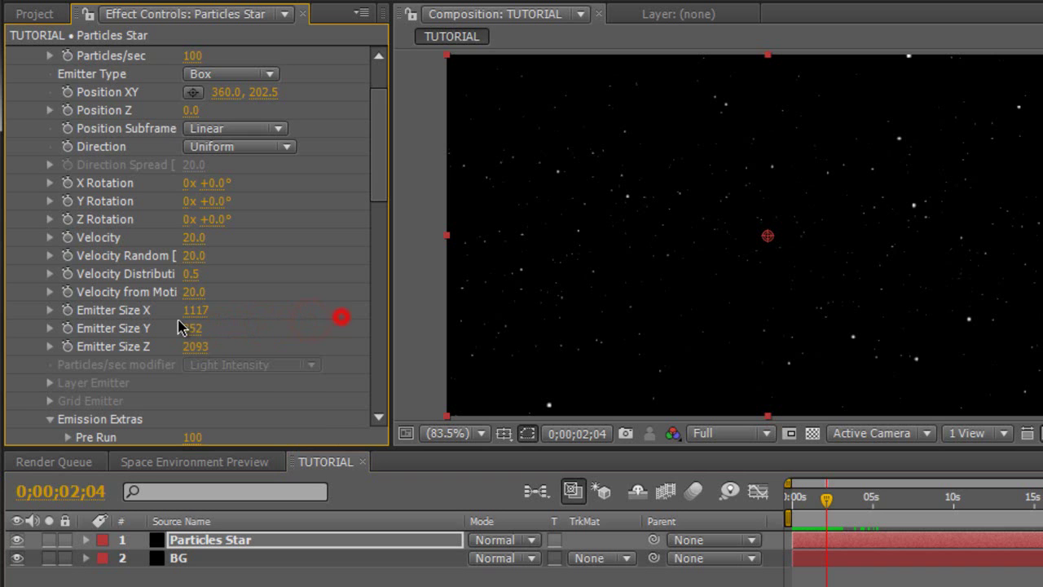
left_click_drag(187, 329, 377, 305)
scroll(269, 323, "up", 3)
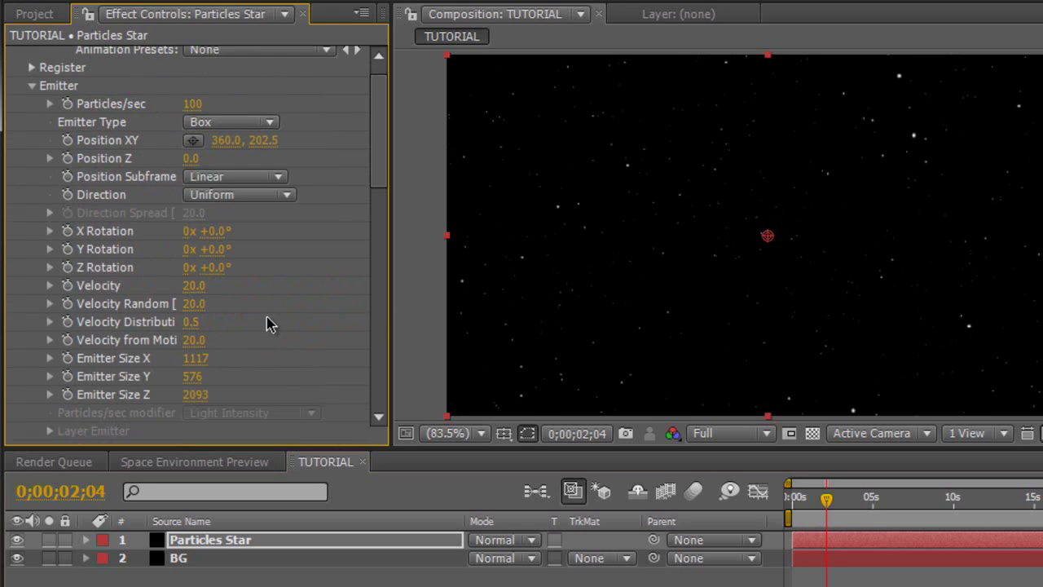
scroll(269, 324, "up", 1)
left_click(194, 128)
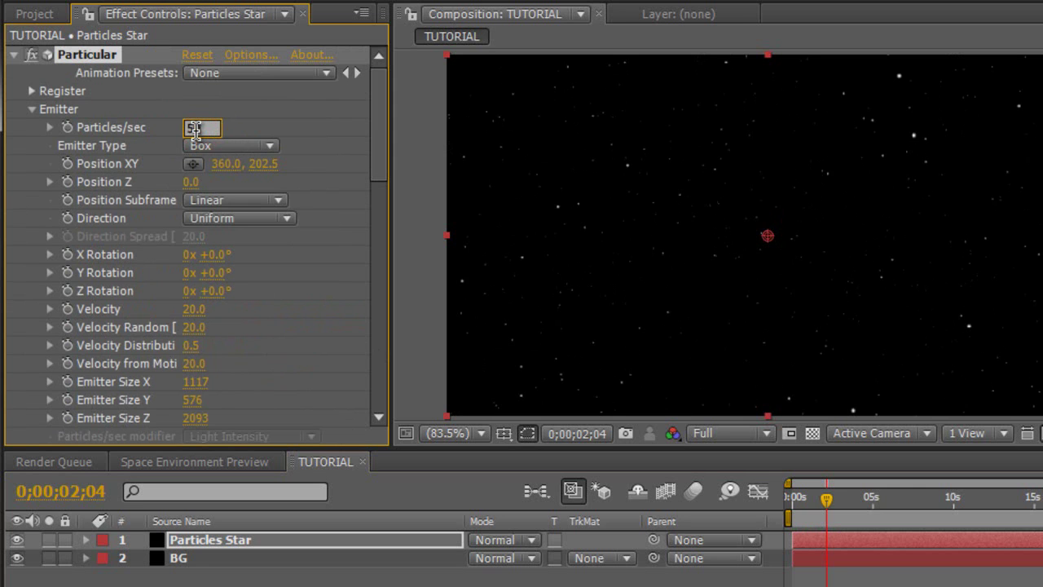
type("50")
key("Return")
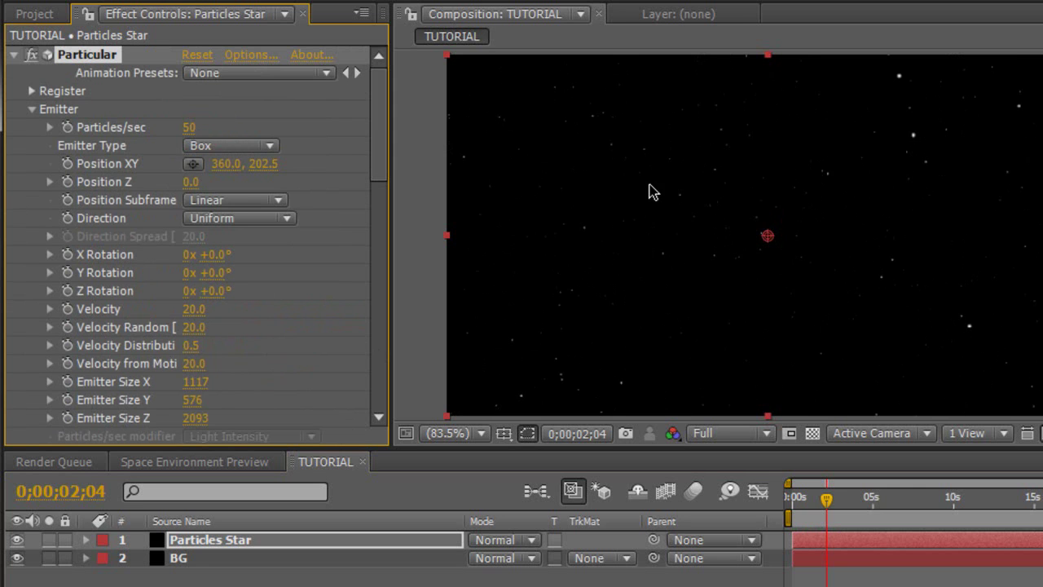
left_click(426, 273)
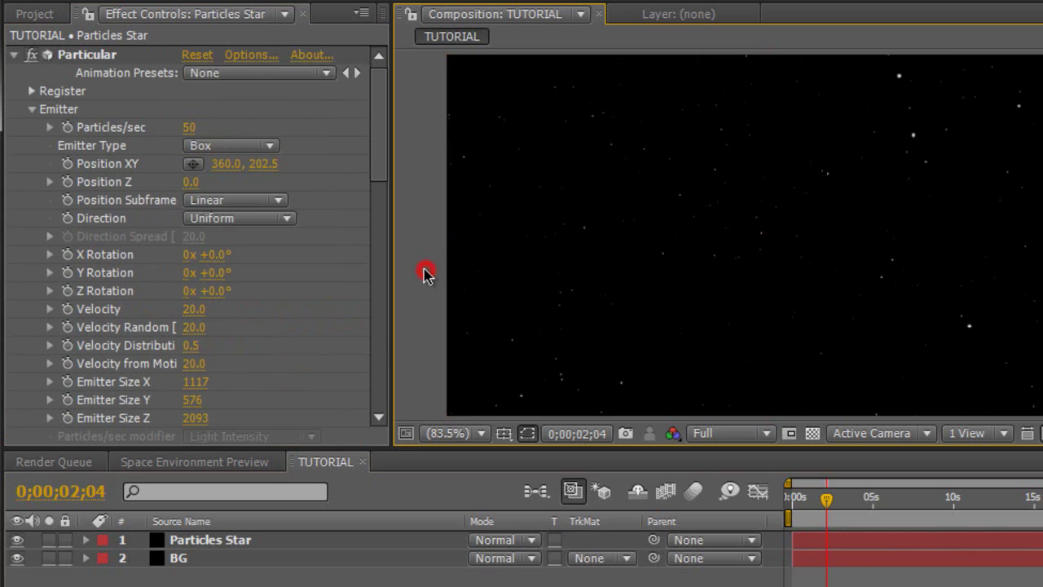
left_click(396, 540)
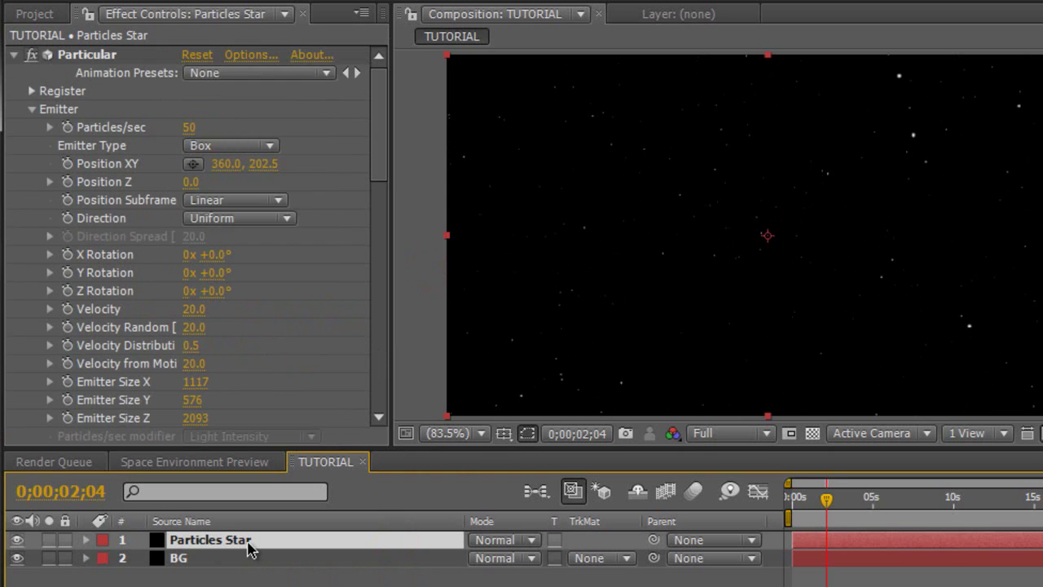
key("ctrl+d")
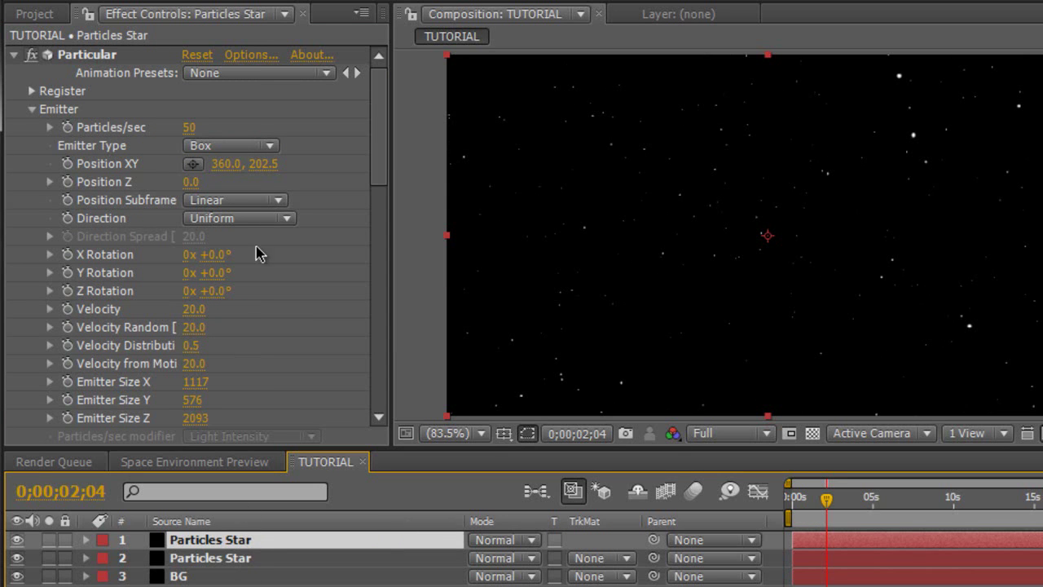
scroll(254, 188, "down", 5)
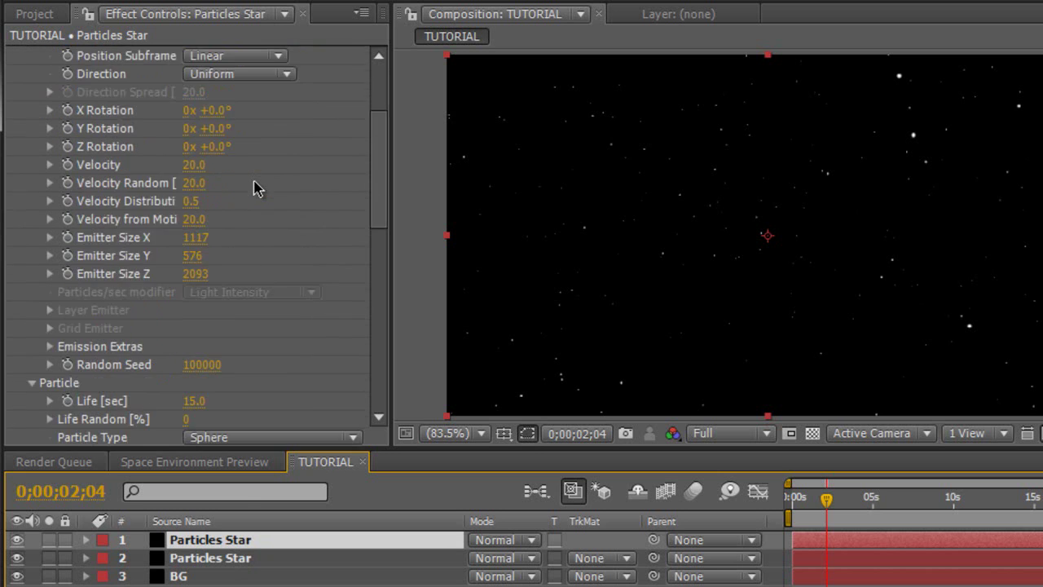
left_click(241, 346)
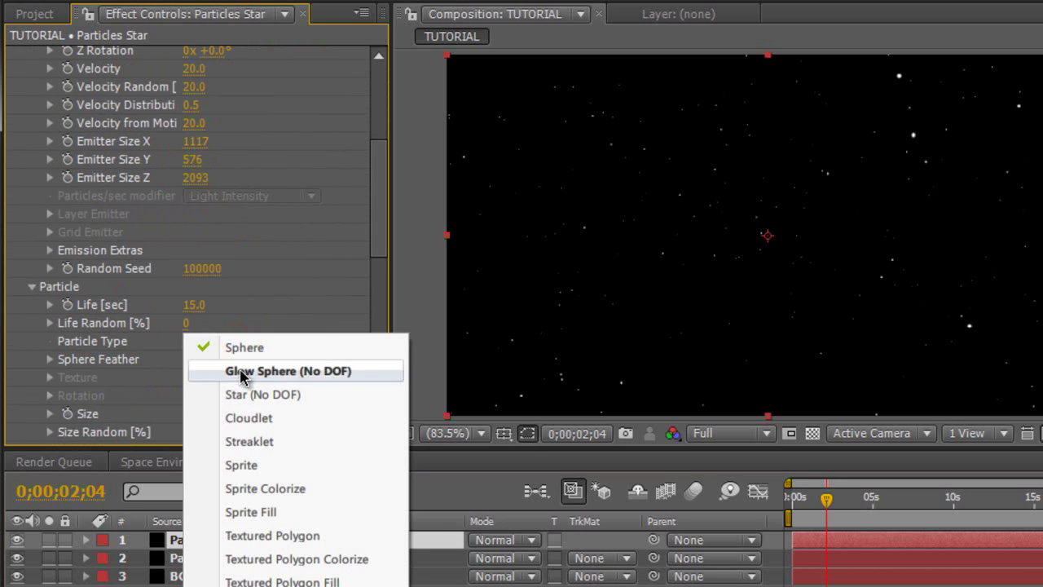
left_click(244, 418)
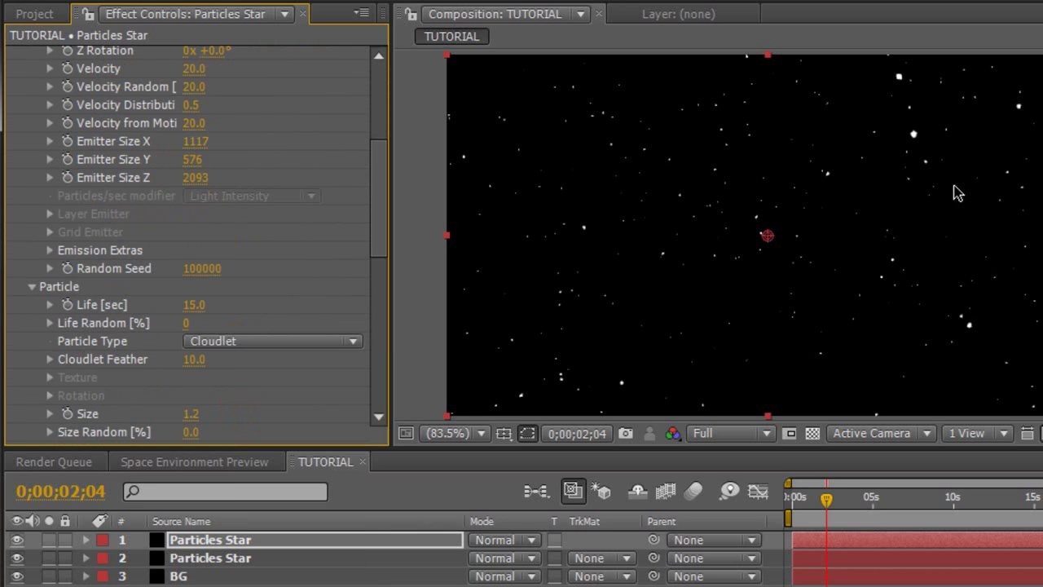
scroll(300, 243, "down", 9)
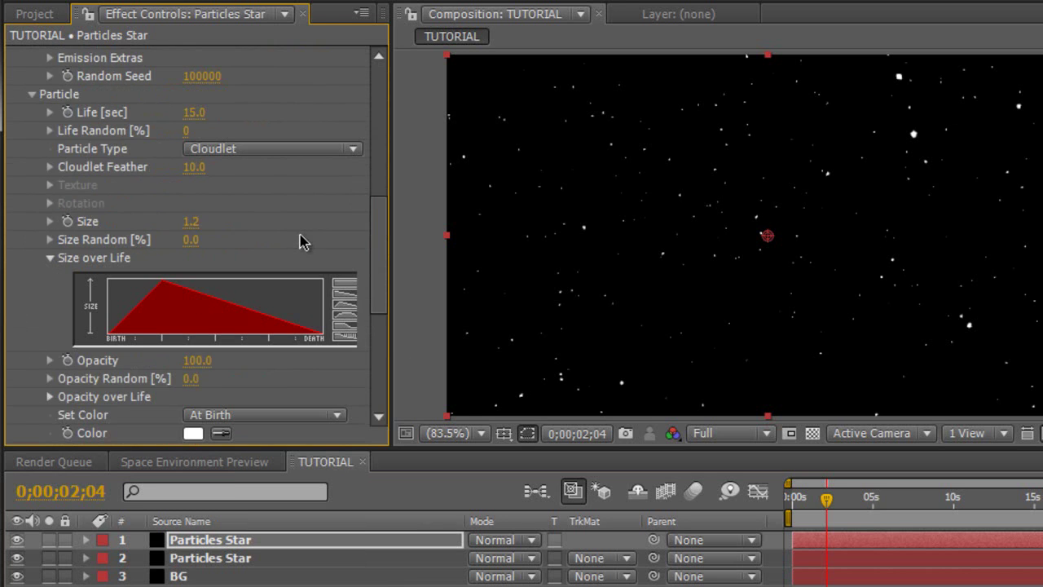
scroll(300, 236, "up", 8)
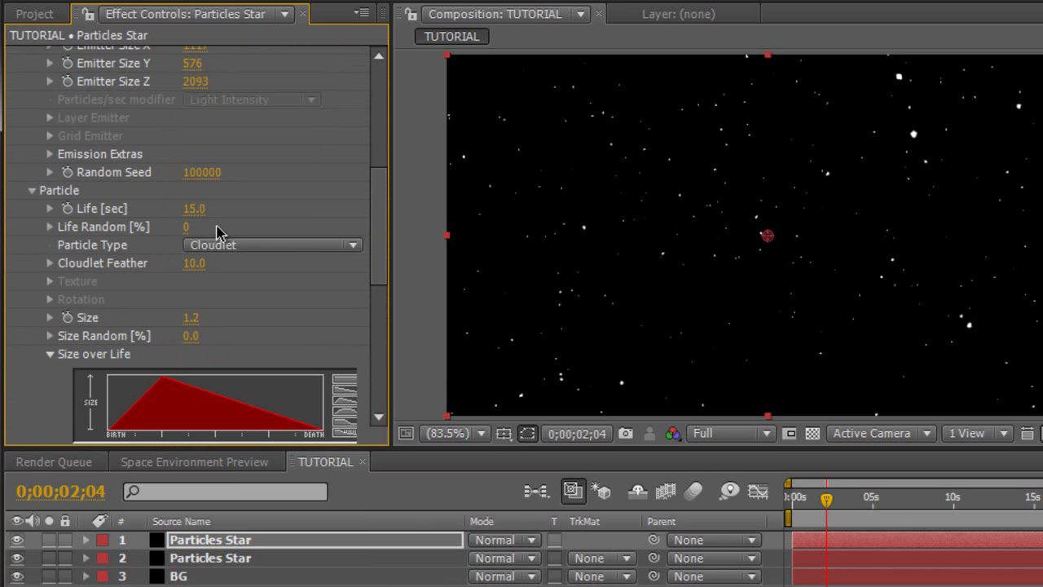
Scrub the particle Size up to 45.2 and set Opacity to 0.5.
left_click_drag(191, 326, 245, 318)
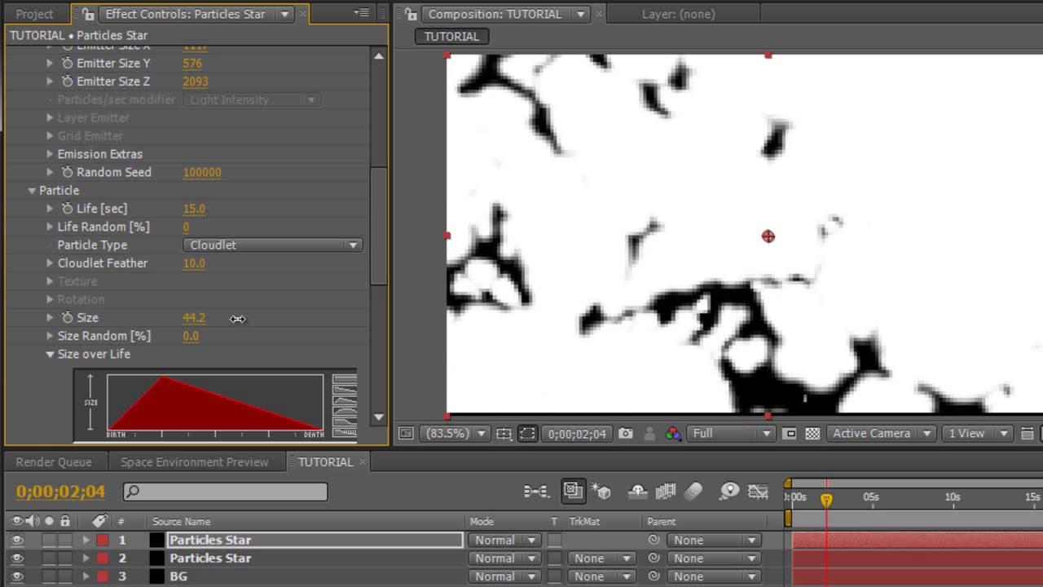
scroll(241, 324, "down", 2)
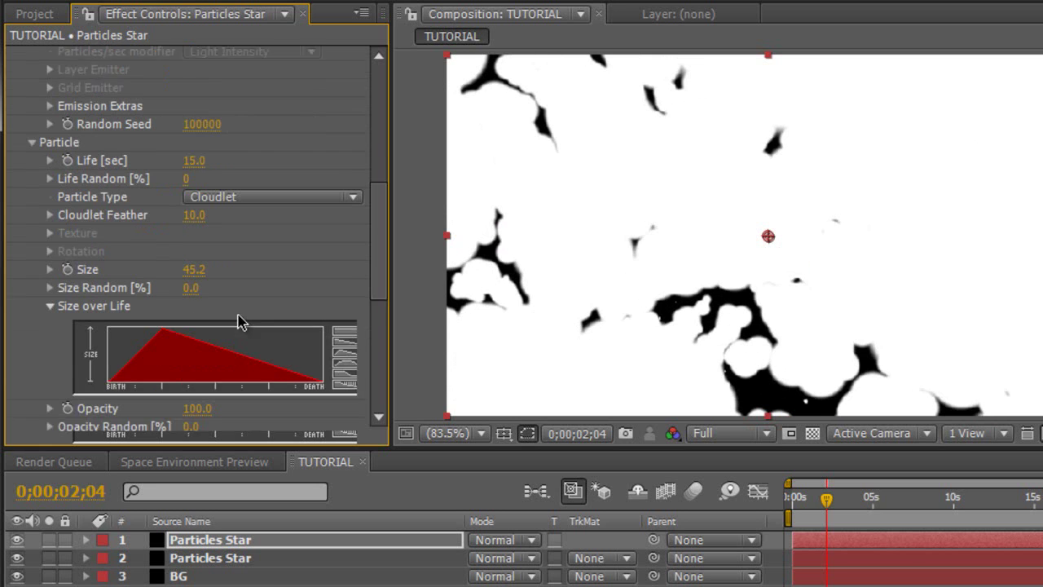
scroll(234, 308, "down", 3)
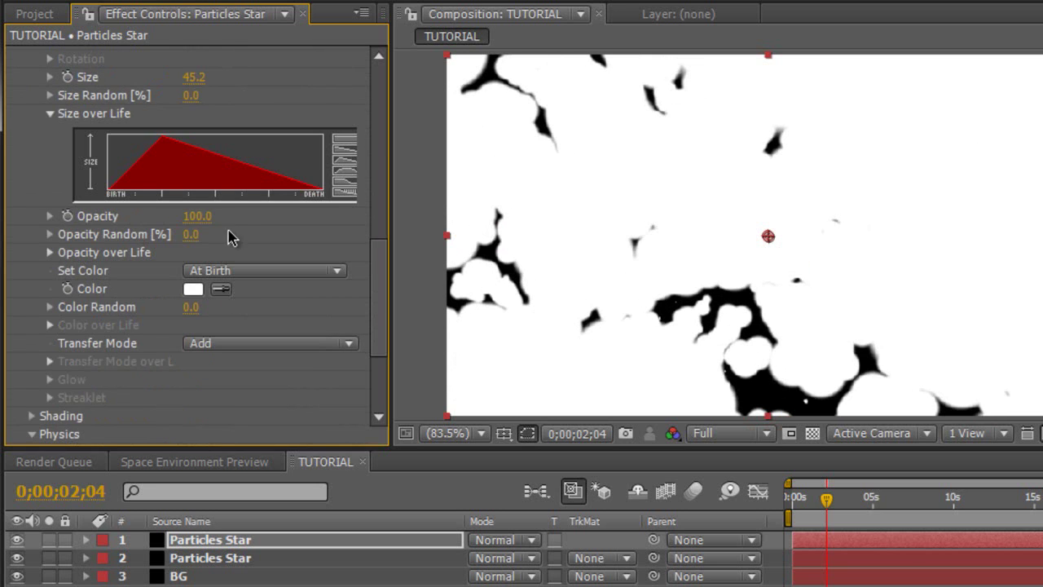
left_click(198, 216)
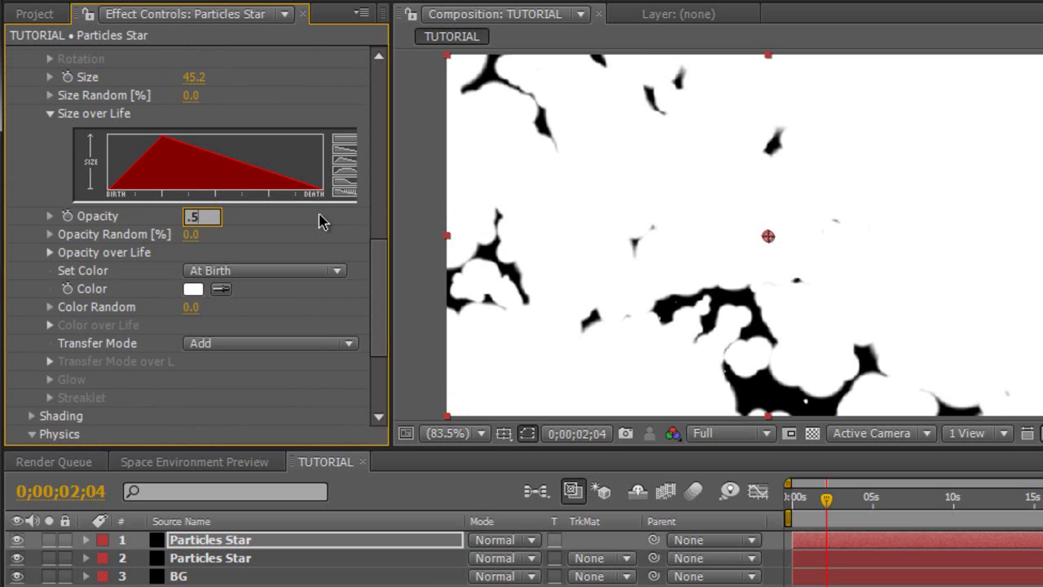
key("Return")
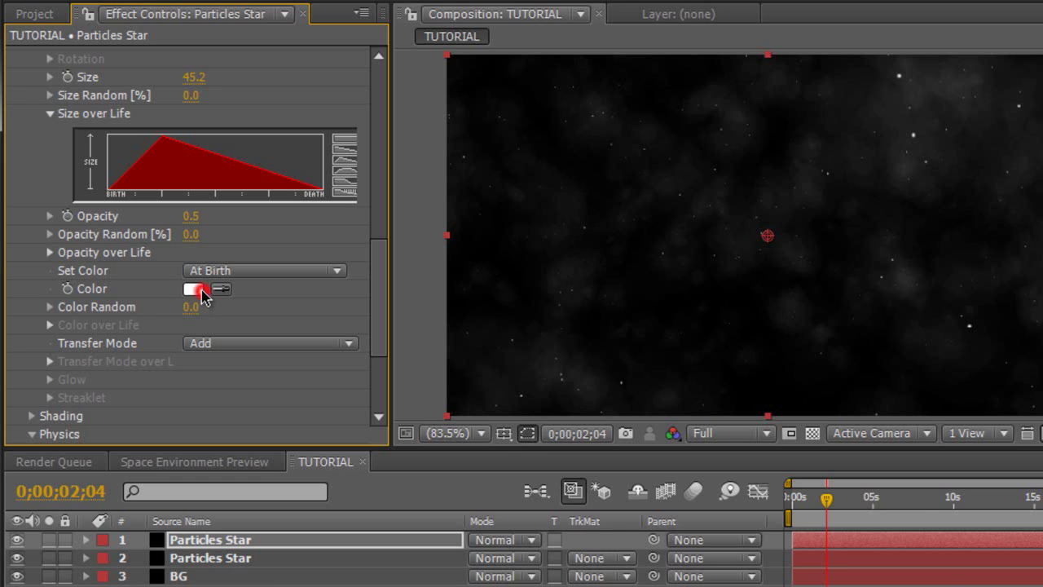
Color the particles light blue (H 209, S 31, B 89).
left_click(198, 289)
left_click_drag(918, 417, 925, 463)
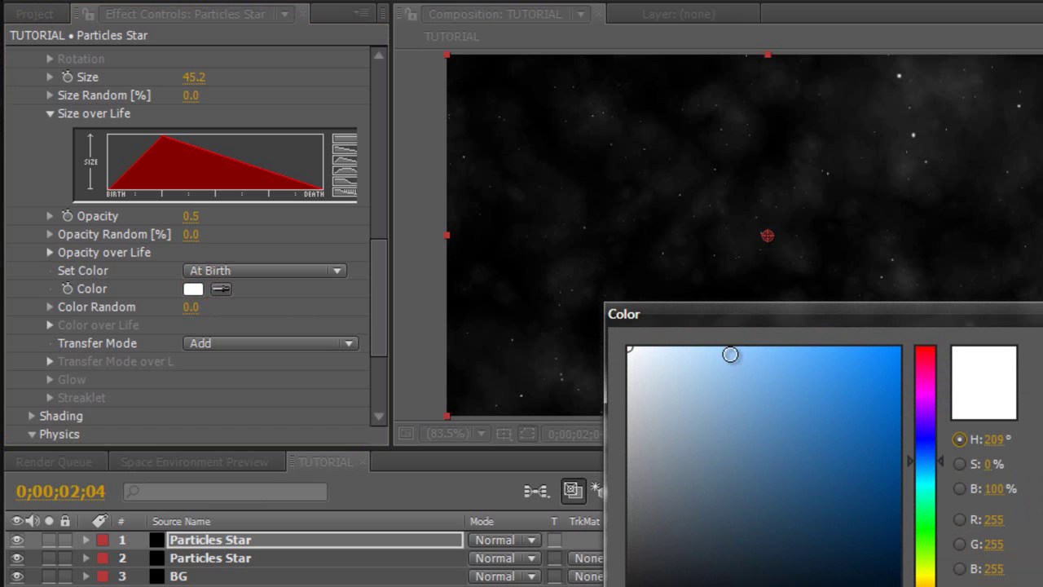
left_click_drag(712, 347, 711, 375)
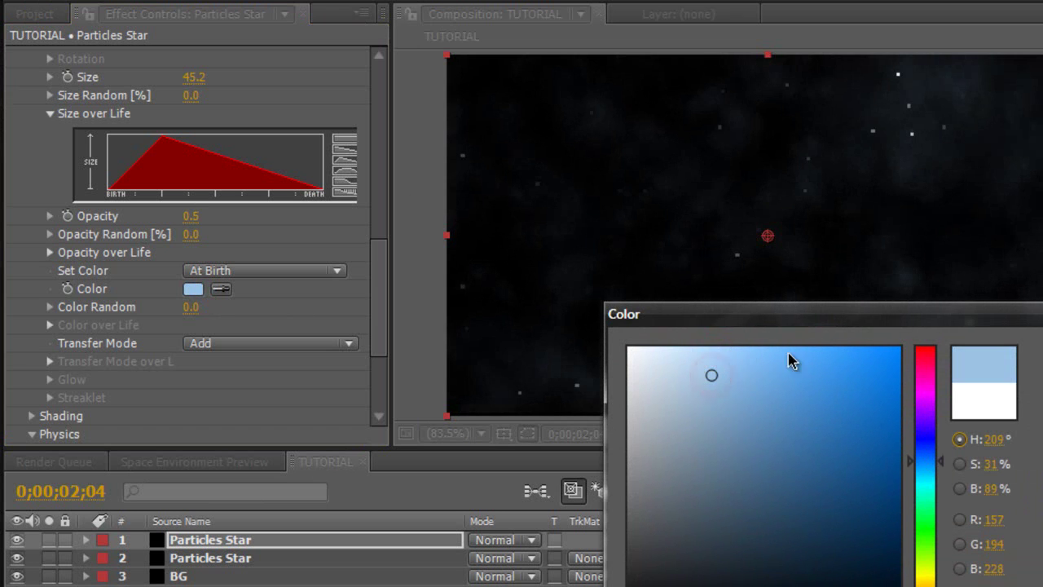
key("Return")
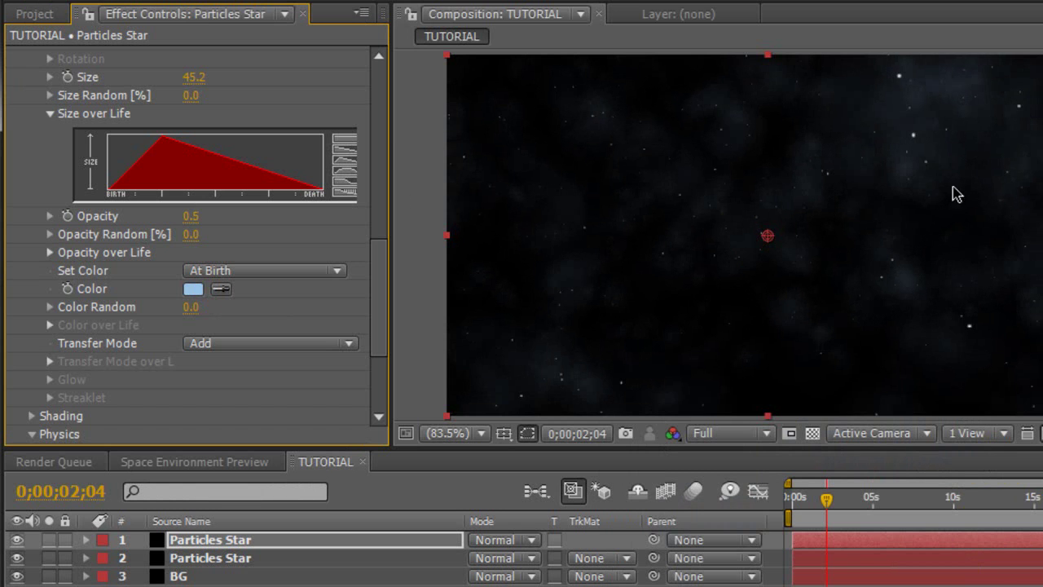
Enlarge the particles to Size 72.2 with Size Random 25%.
left_click_drag(380, 255, 380, 207)
left_click_drag(193, 239, 229, 242)
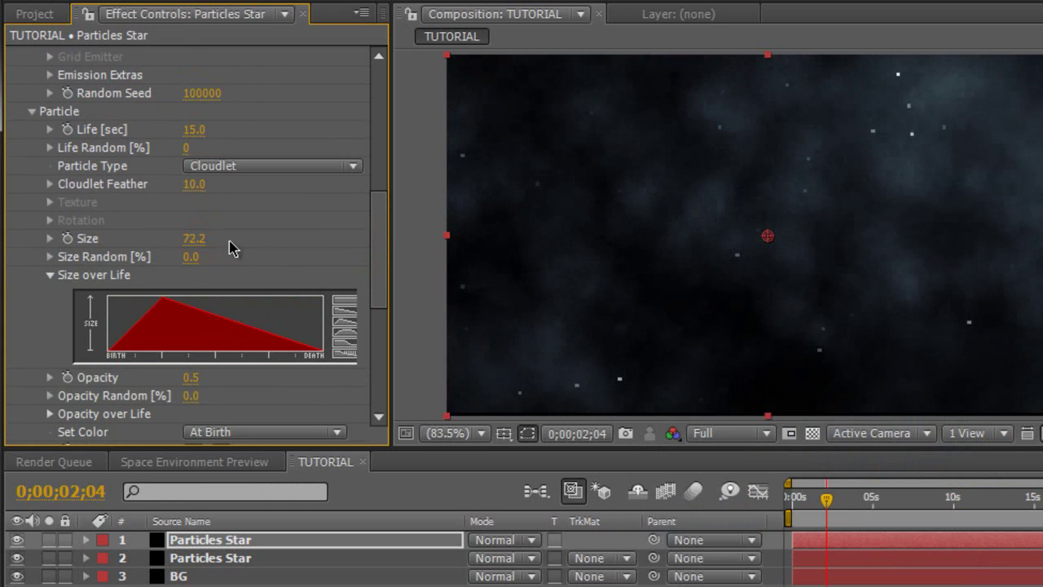
left_click(193, 257)
type("0")
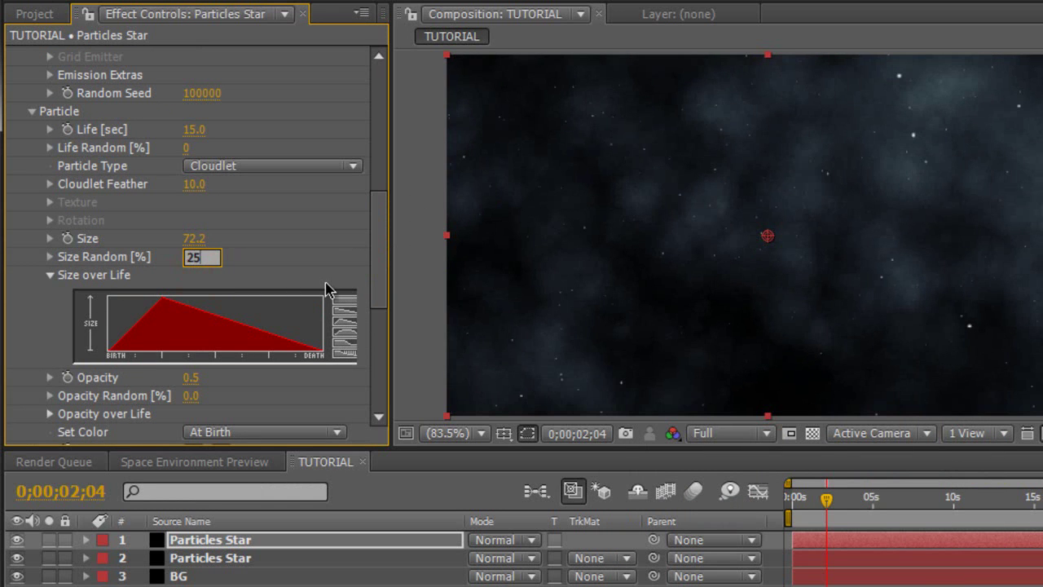
type("25")
key("Return")
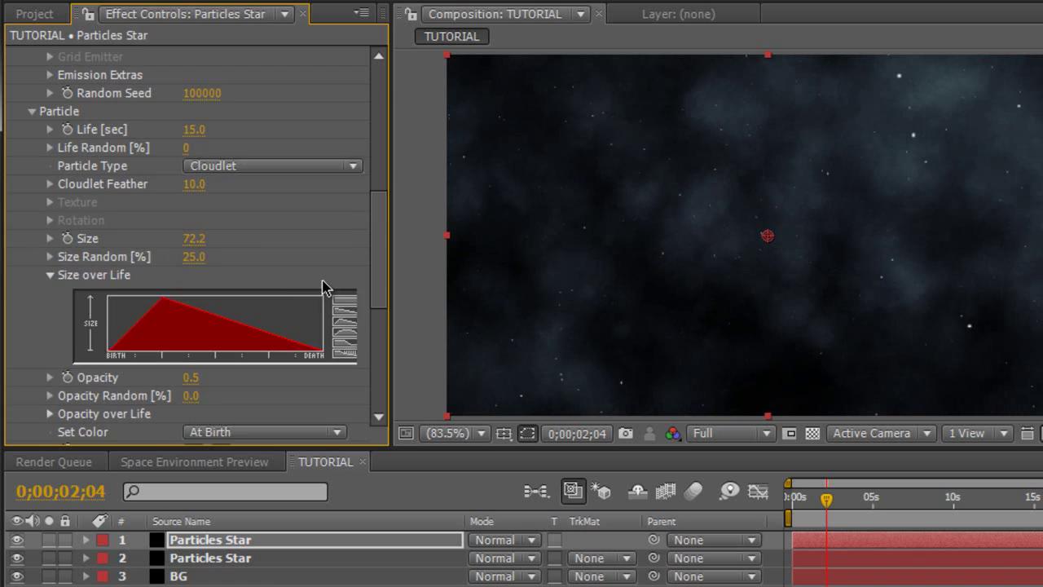
scroll(324, 286, "down", 3)
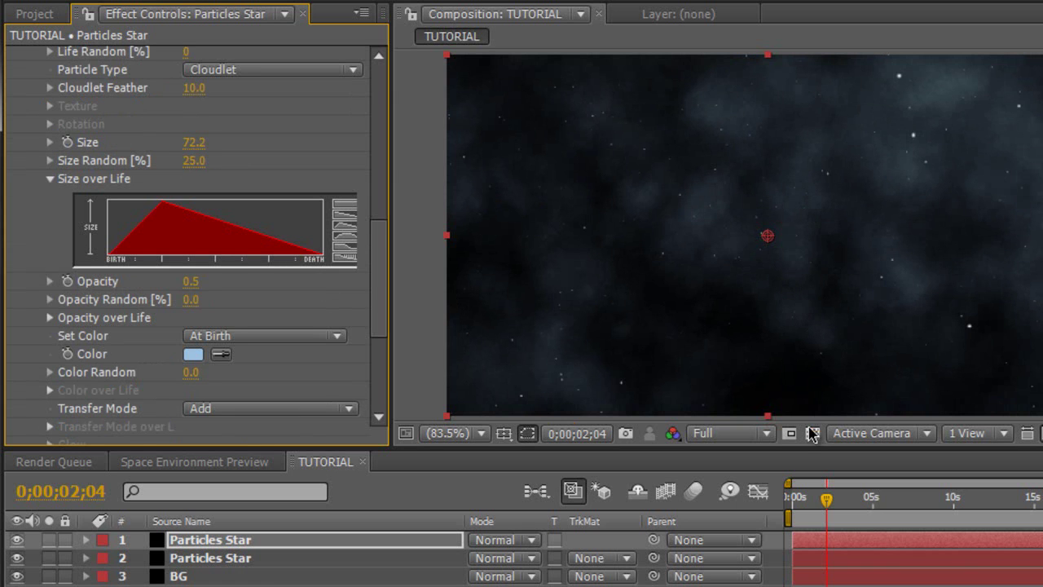
Drop the duplicate particle layer's Opacity to 70% and rename it 'Smoke Layer'.
key("t")
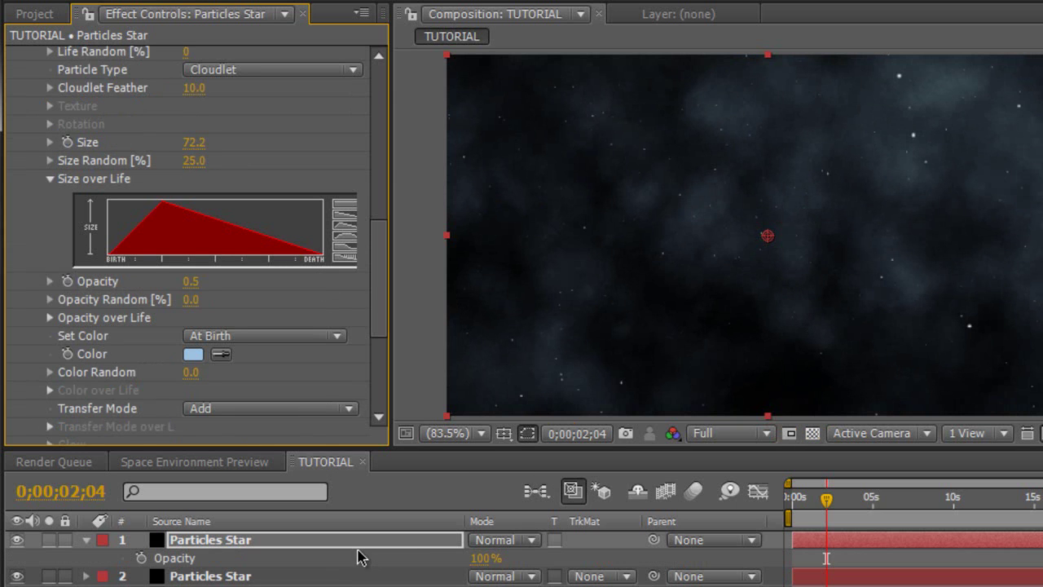
left_click_drag(479, 558, 448, 555)
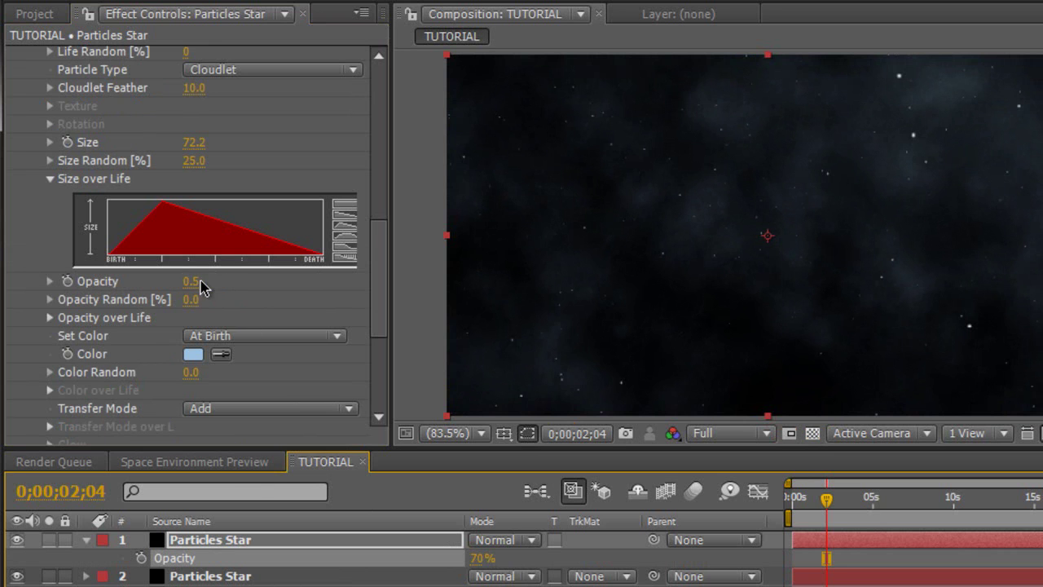
left_click(343, 541)
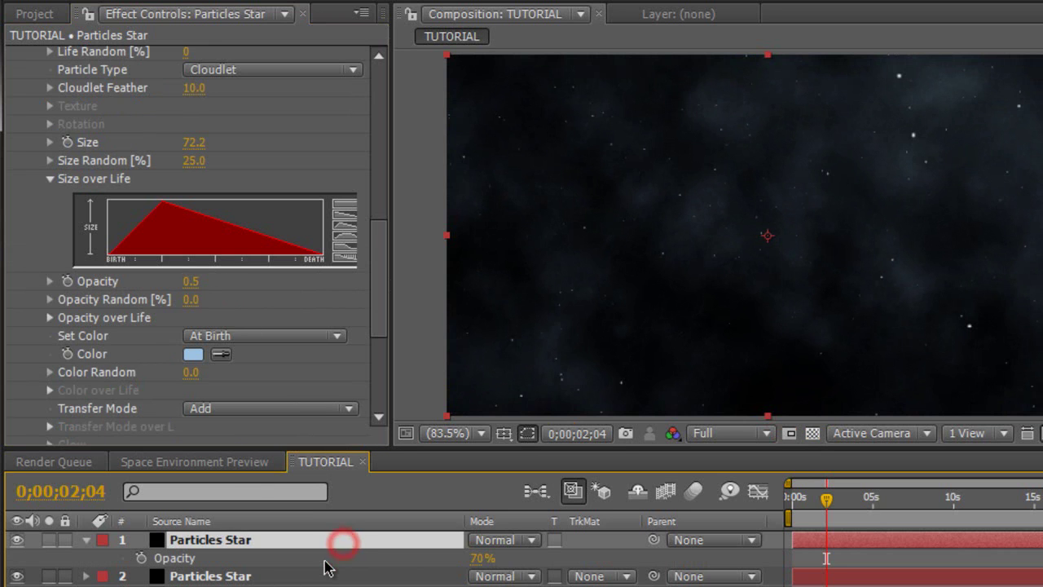
key("Return")
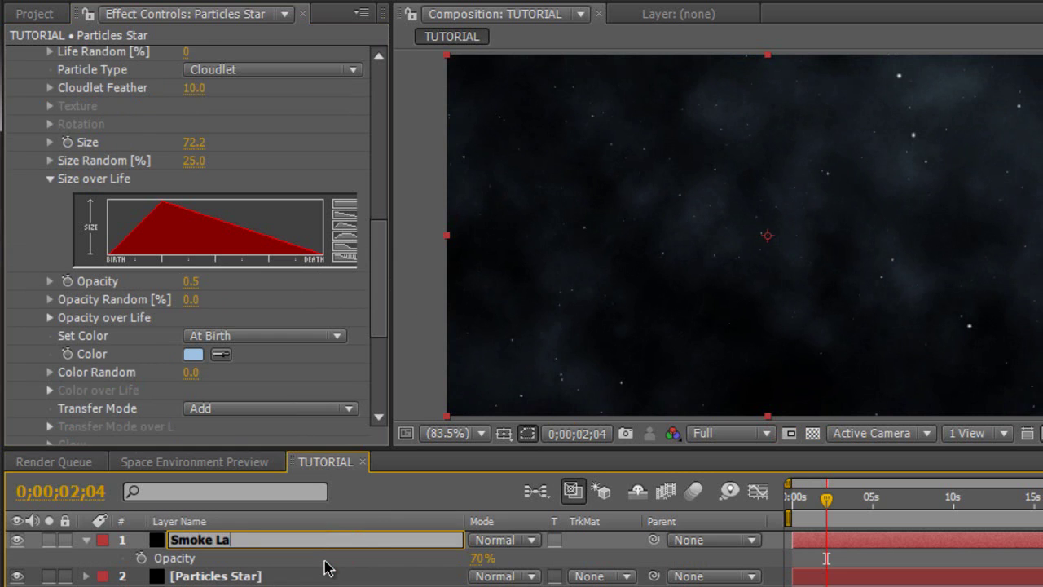
key("Return")
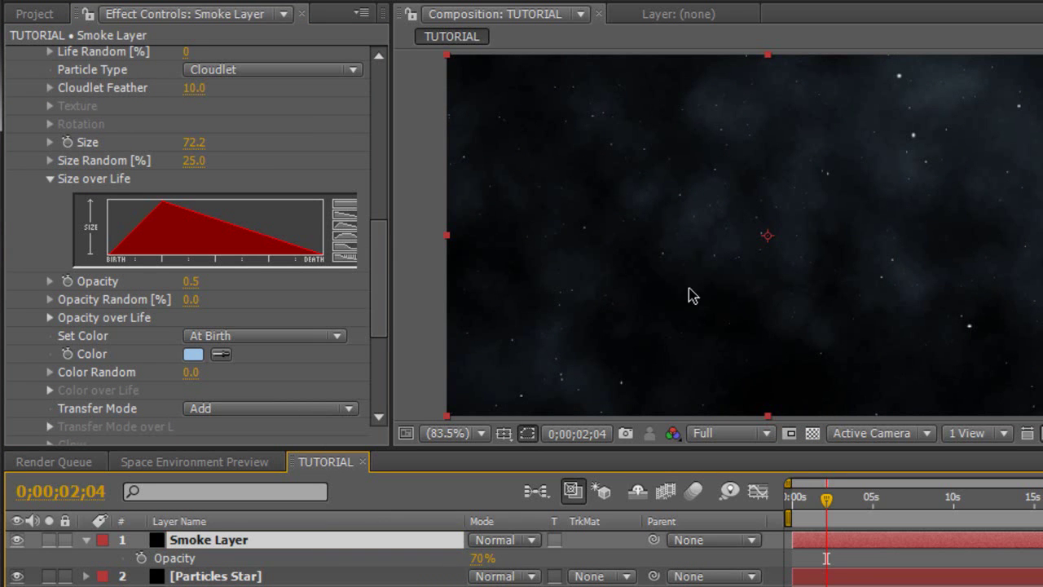
left_click_drag(827, 499, 886, 496)
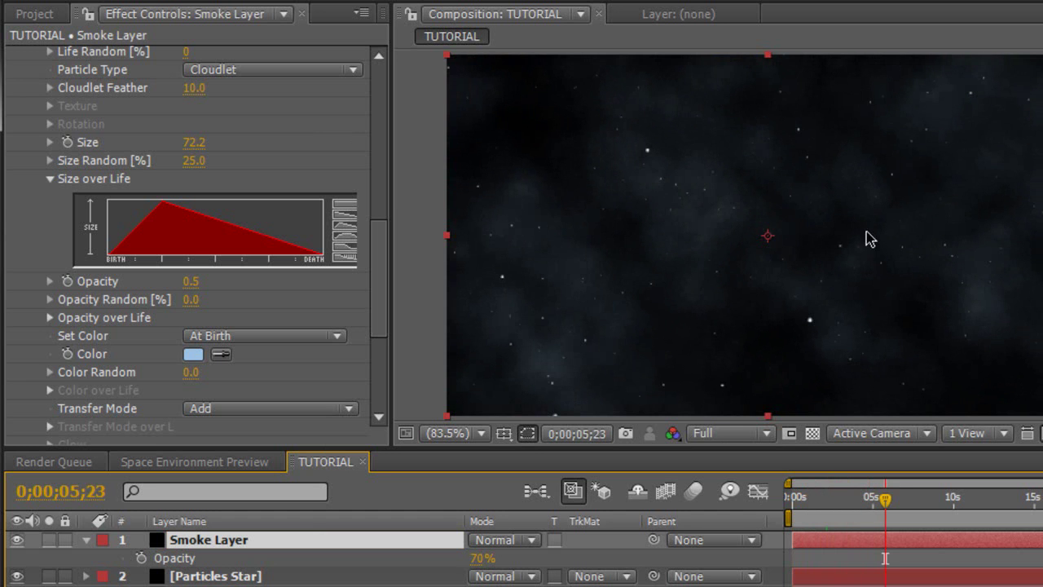
Add a new solid named 'Lens Flare'.
left_click_drag(386, 242, 388, 85)
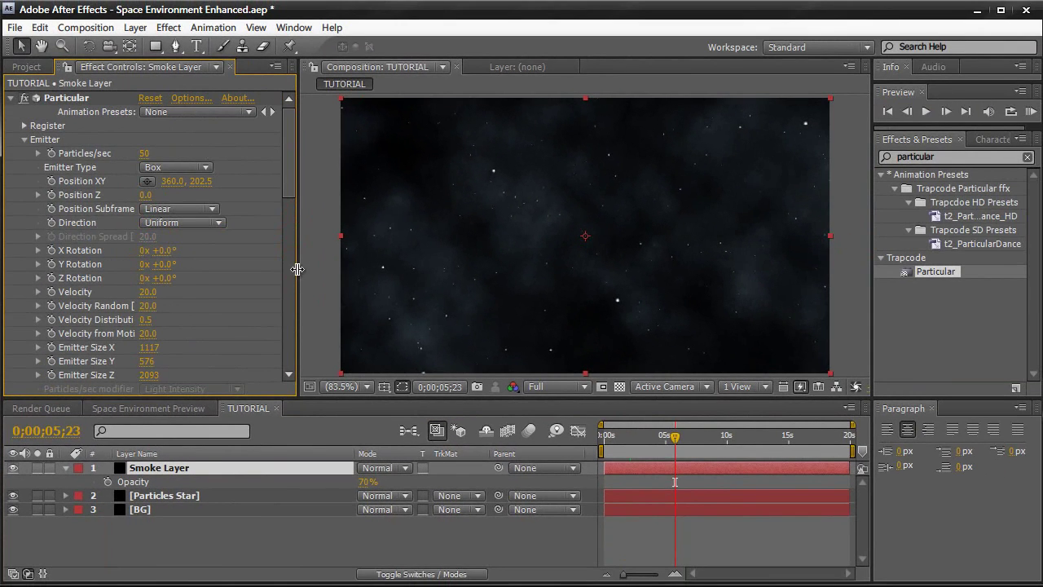
key("ctrl+y")
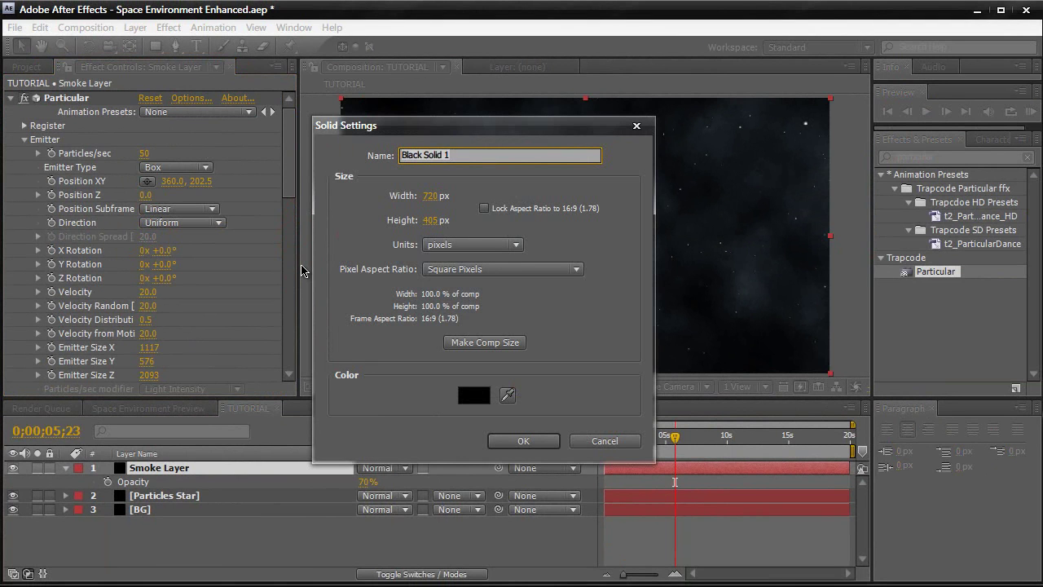
type("Lens Flare")
key("Return")
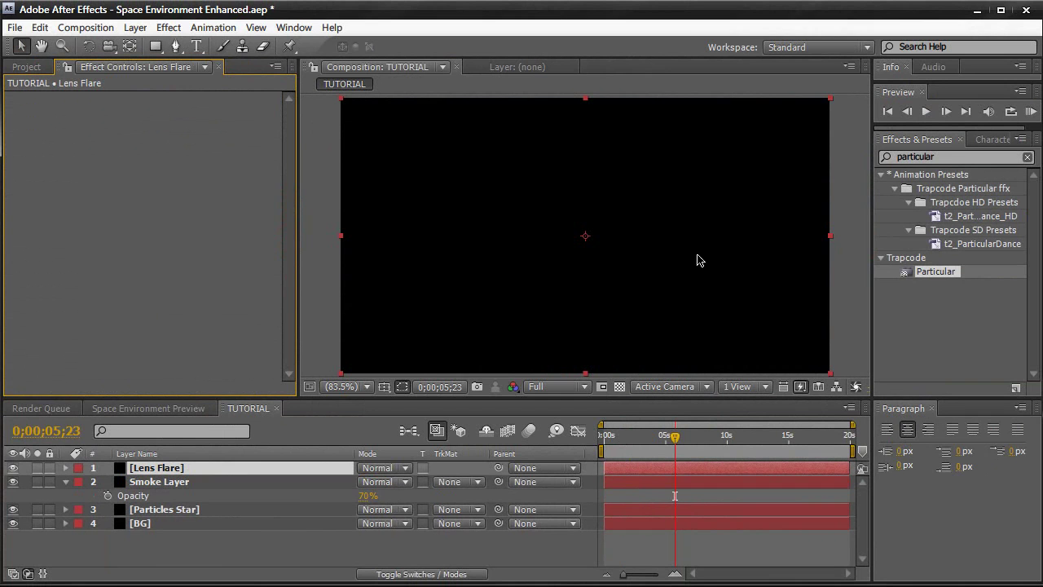
Apply Optical Flares in Add mode, flare moved to the left edge (3.9, 200.6).
left_click(945, 156)
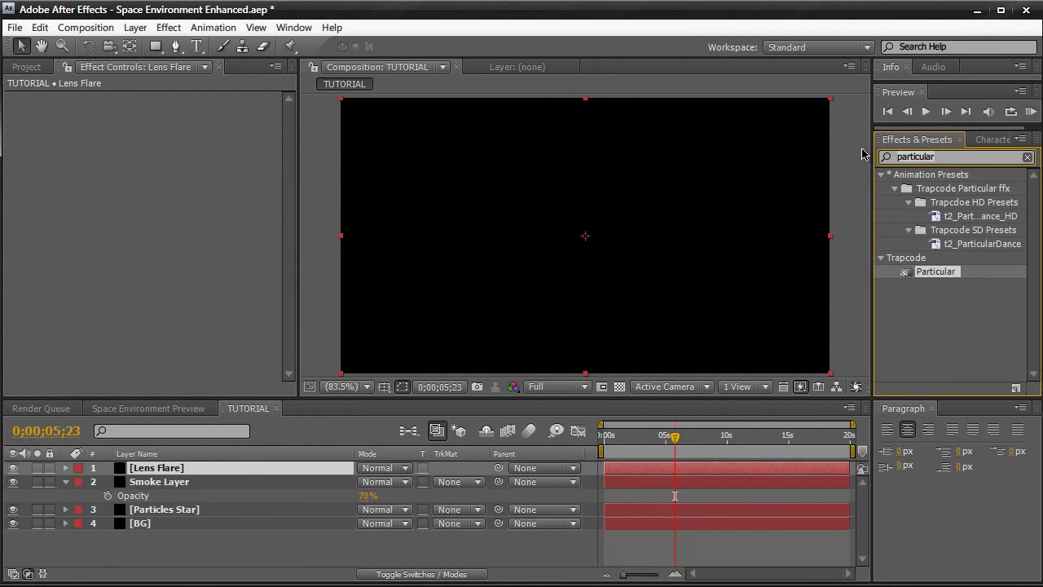
type("opti")
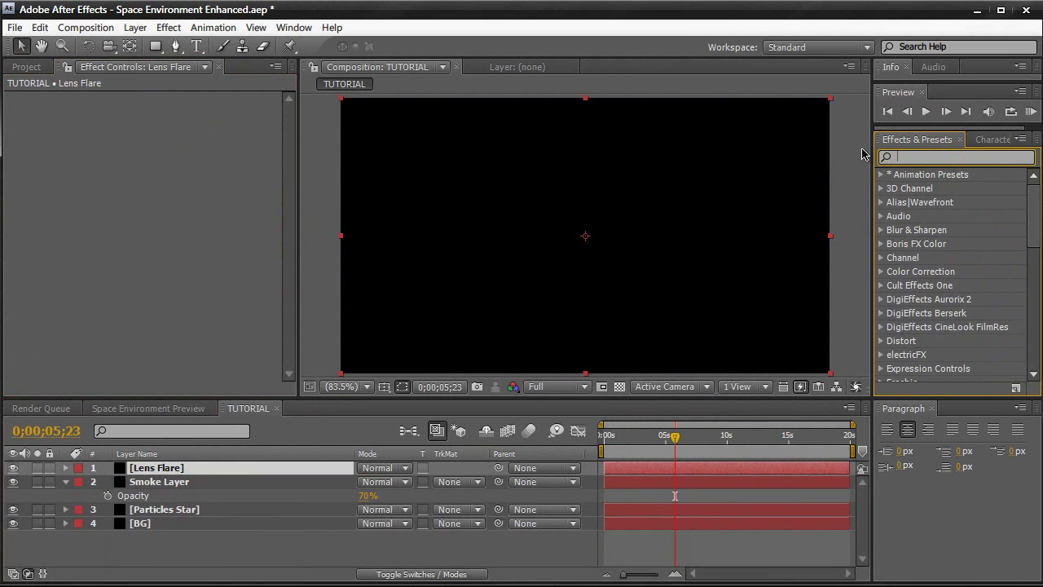
type("cal flares")
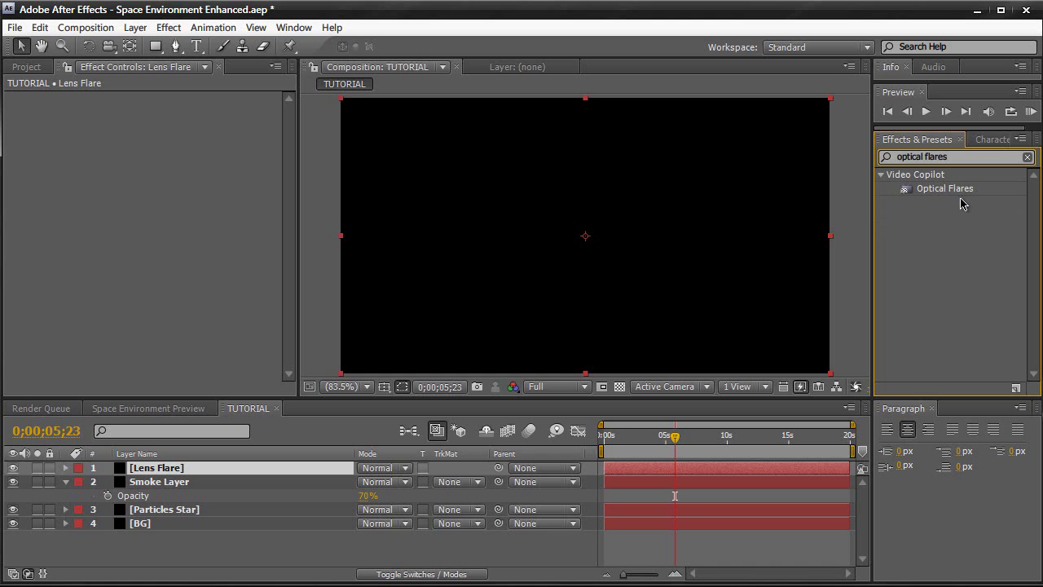
left_click_drag(949, 189, 621, 187)
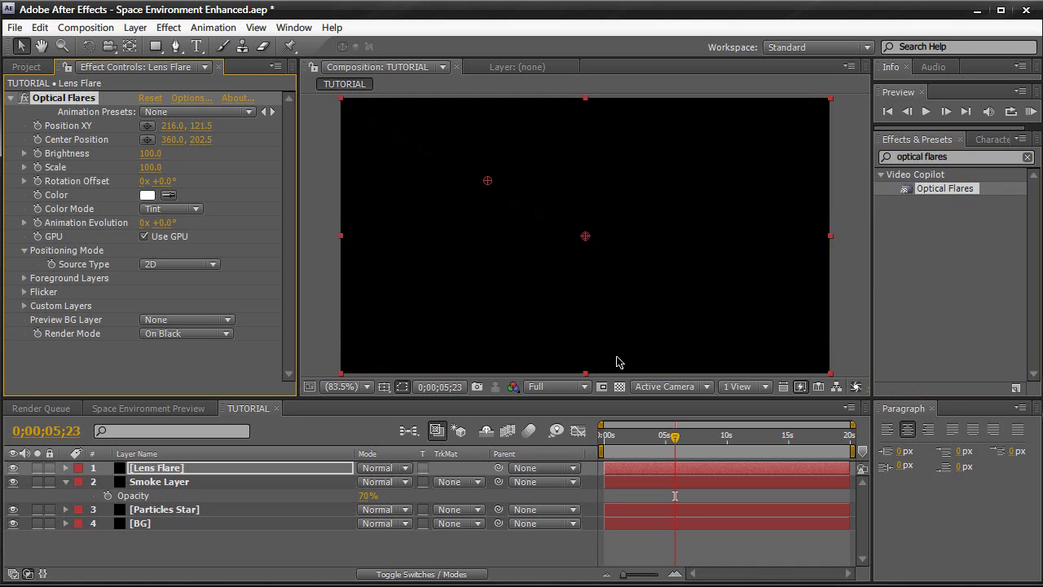
left_click(393, 471)
left_click(396, 345)
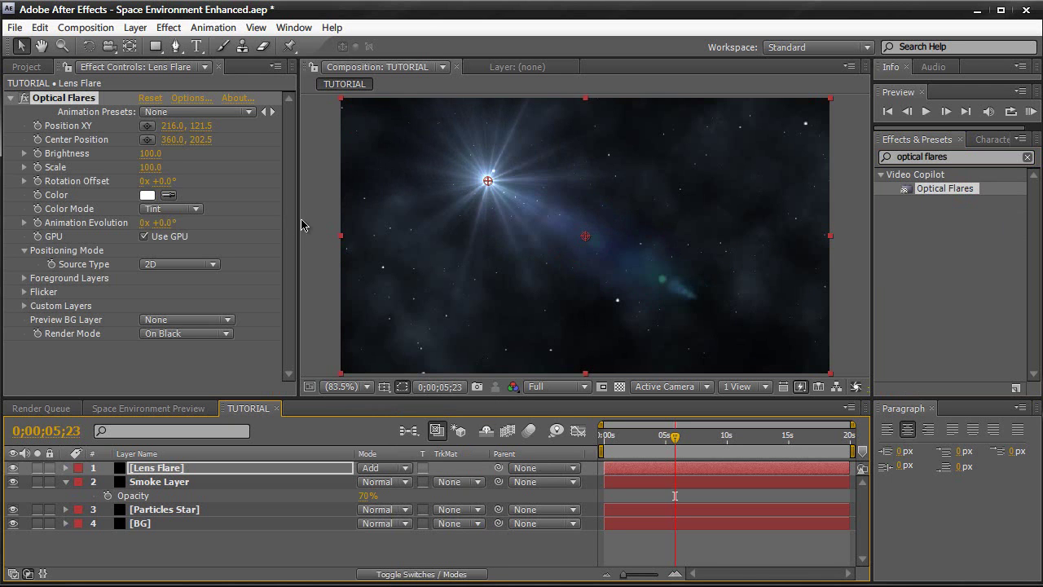
left_click_drag(487, 180, 339, 236)
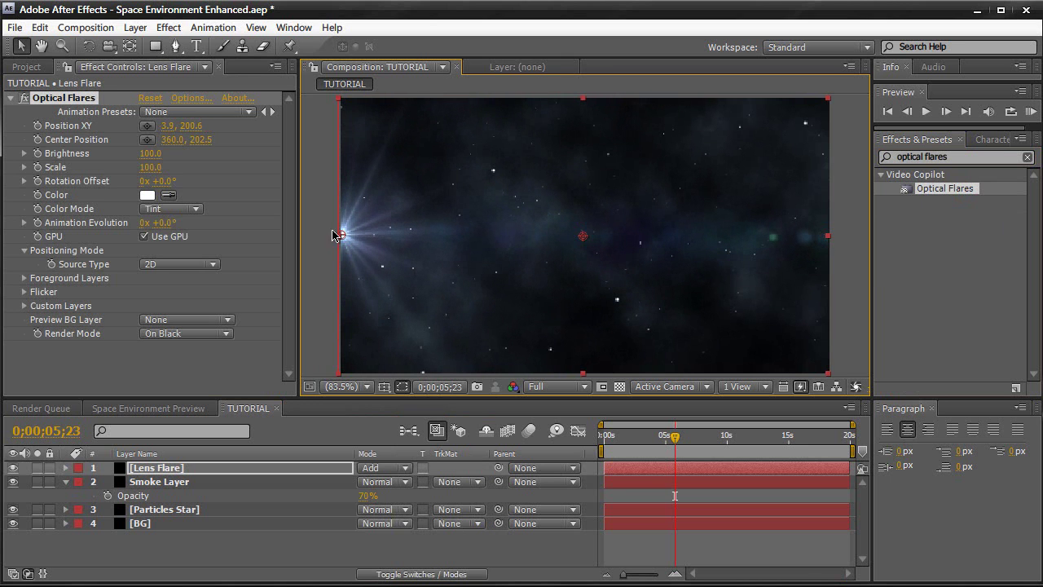
Load the North Star flare preset from Pro Presets in Optical Flares Options.
left_click(197, 99)
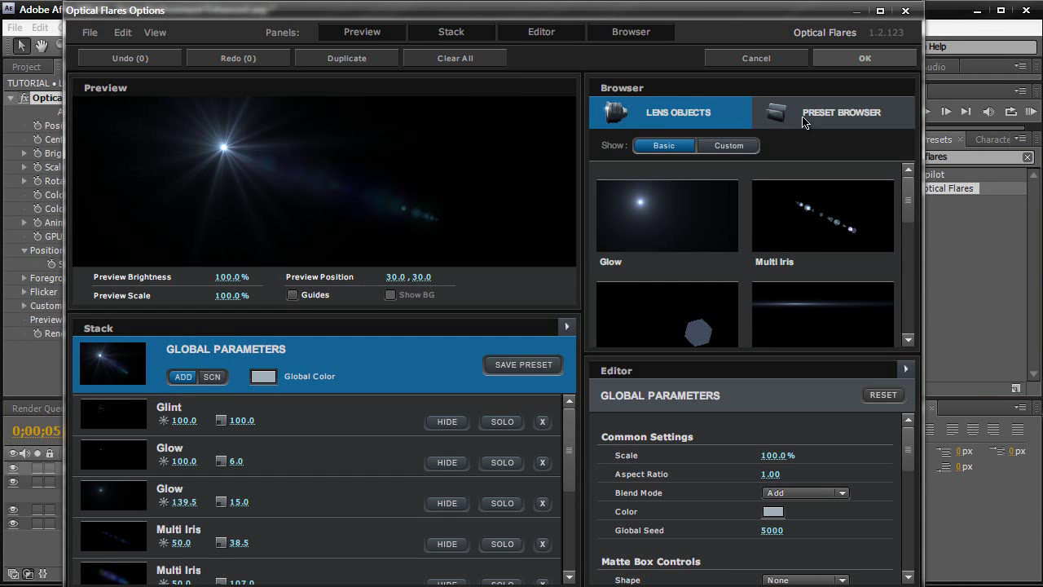
left_click(815, 118)
scroll(806, 198, "down", 3)
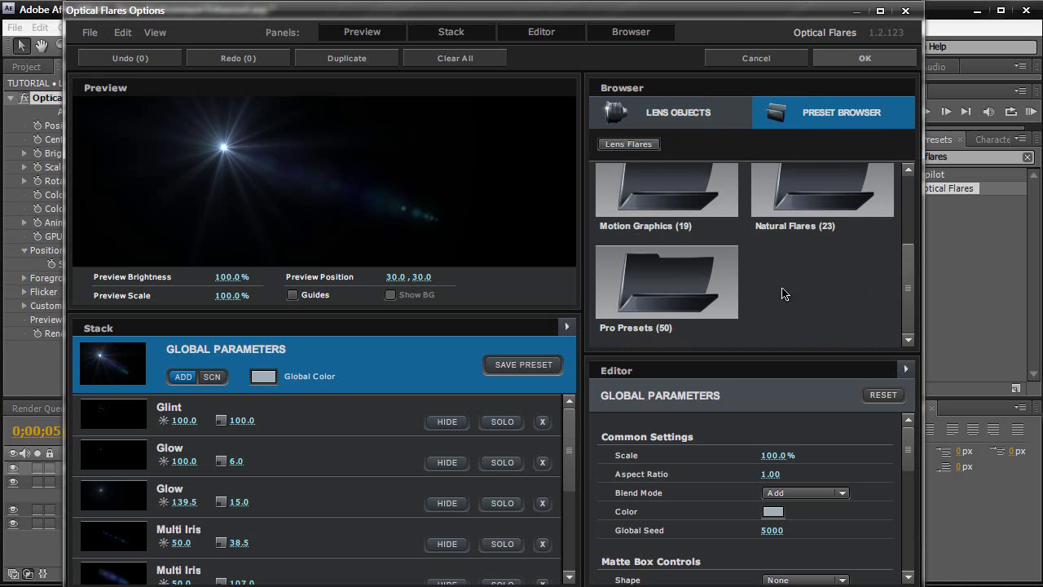
left_click(712, 298)
scroll(712, 260, "down", 5)
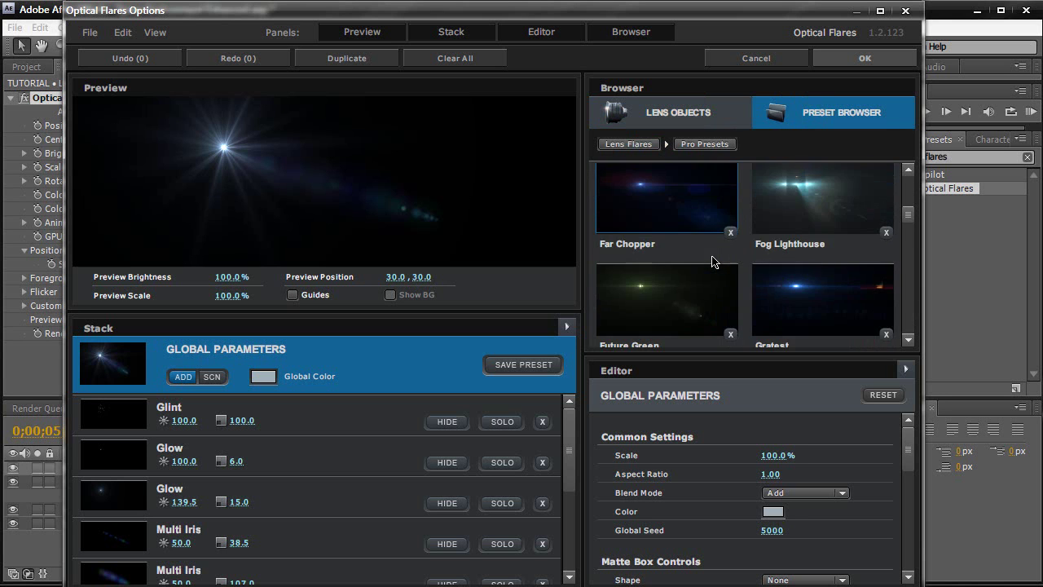
scroll(712, 261, "down", 10)
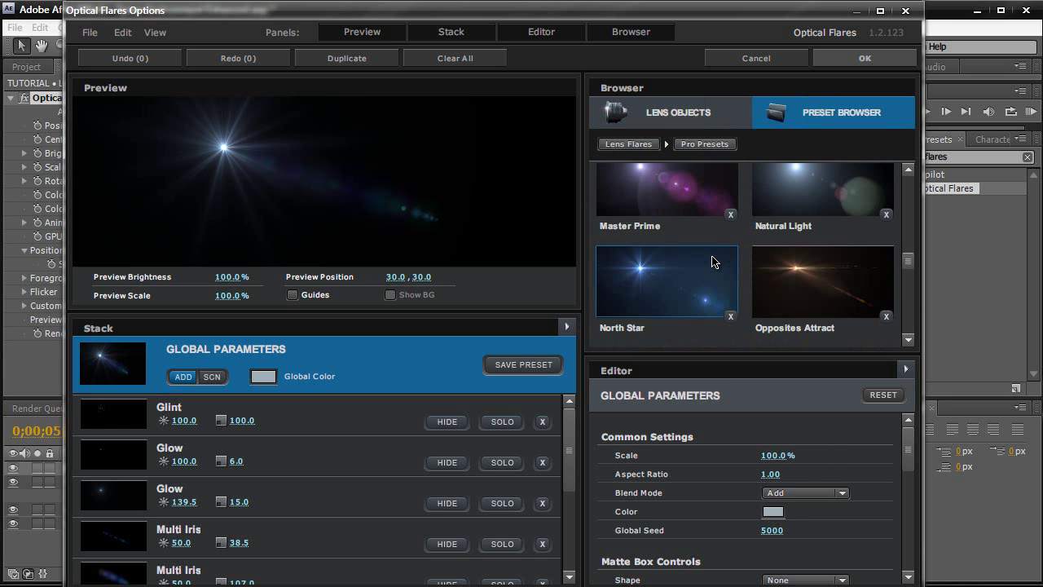
left_click(712, 282)
Hide the lowest Glow element in the flare stack, keeping the first Multi Iris visible.
scroll(710, 289, "down", 3)
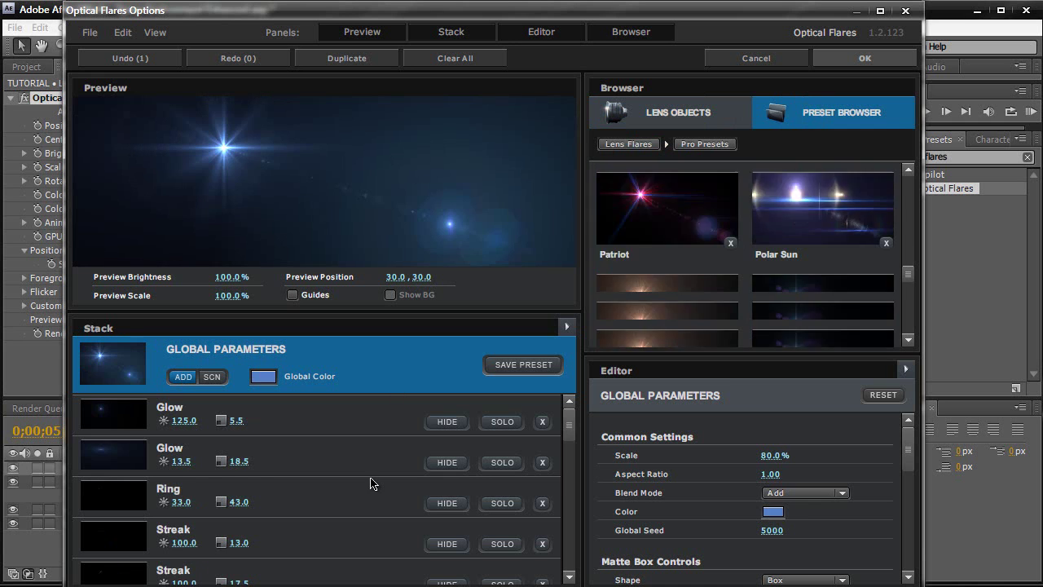
left_click_drag(571, 432, 569, 569)
left_click(454, 573)
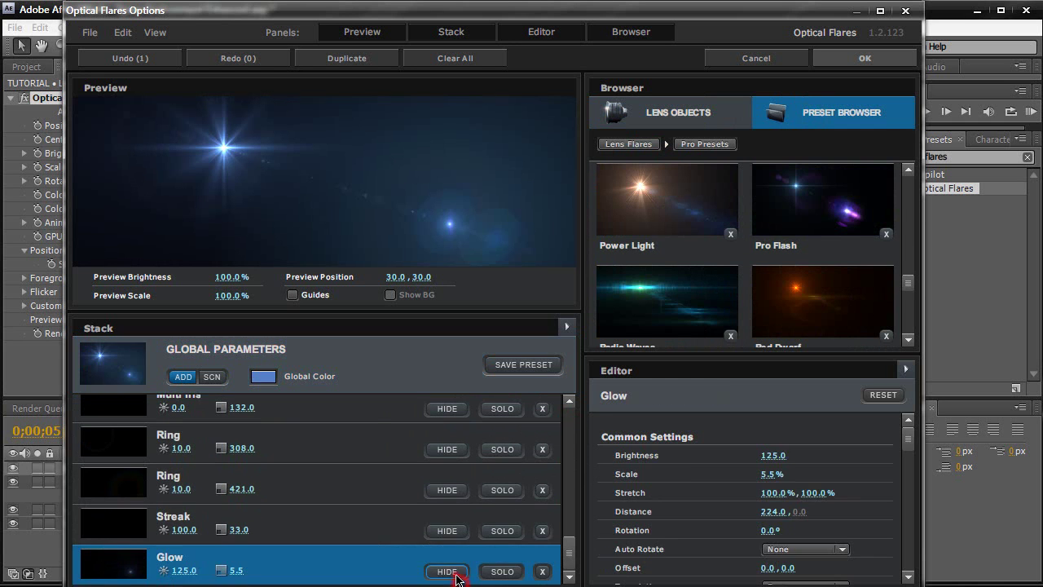
scroll(452, 507, "up", 1)
scroll(454, 505, "up", 2)
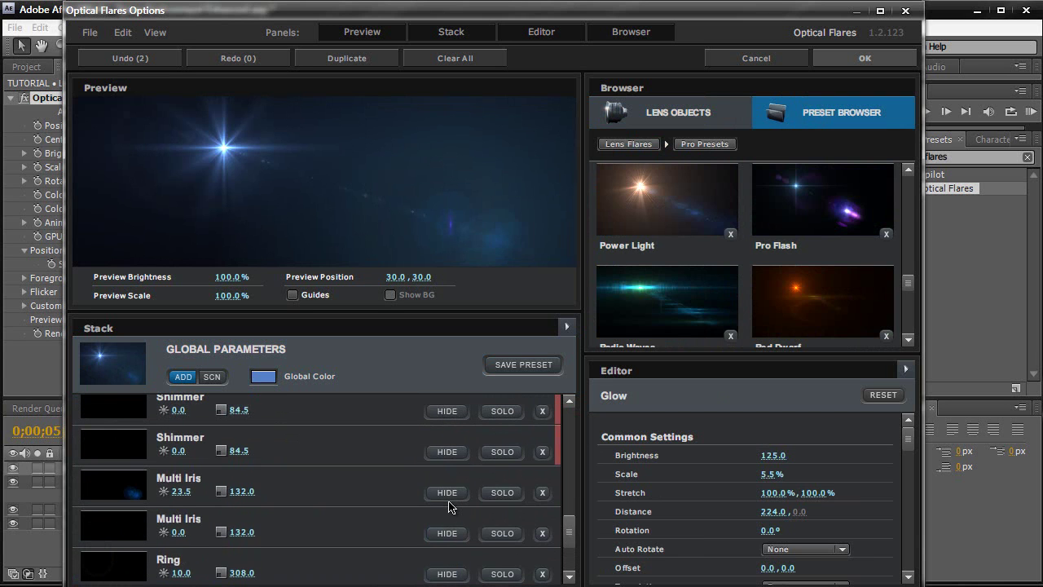
left_click(450, 493)
left_click(452, 495)
Hide the second Multi Iris and the Ring elements of the flare.
scroll(454, 497, "up", 6)
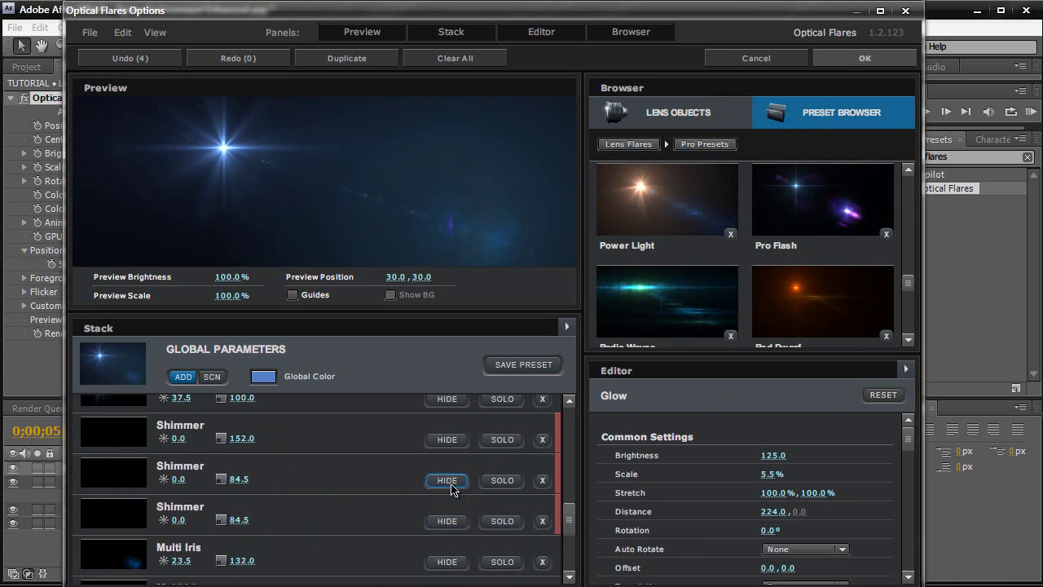
scroll(453, 489, "up", 3)
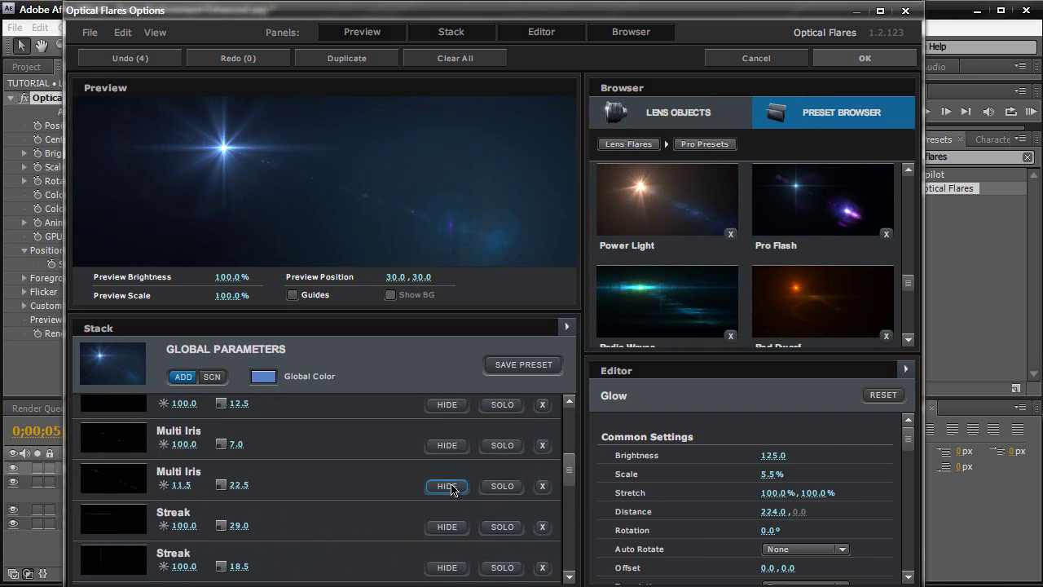
left_click(454, 519)
scroll(454, 514, "up", 5)
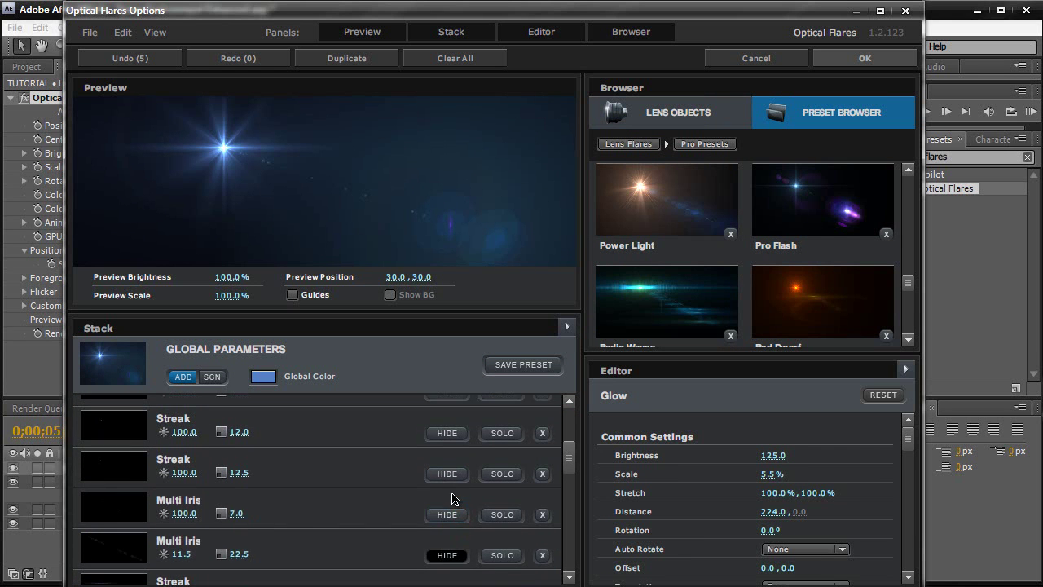
scroll(454, 501, "up", 2)
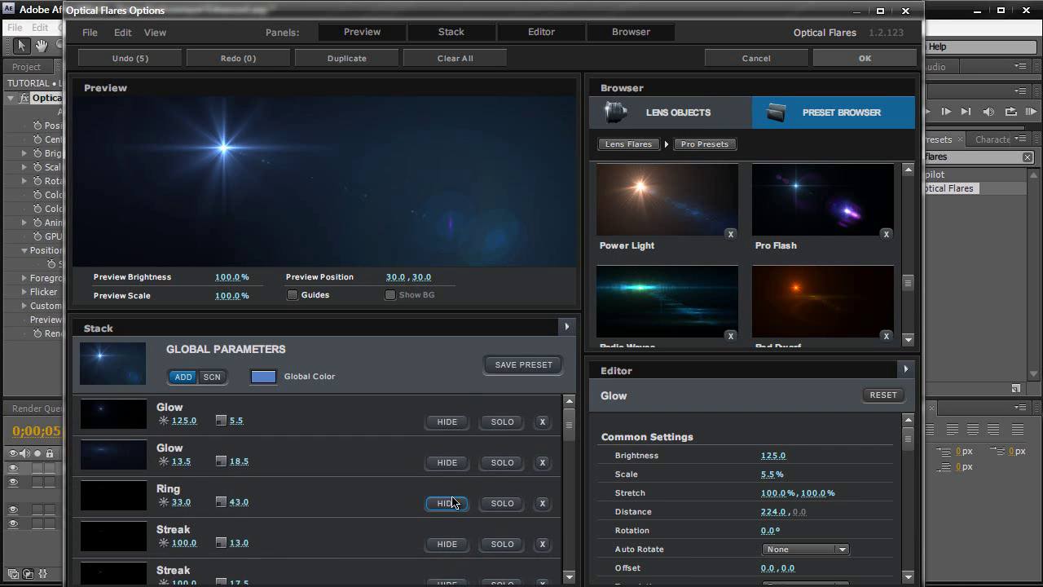
left_click(447, 504)
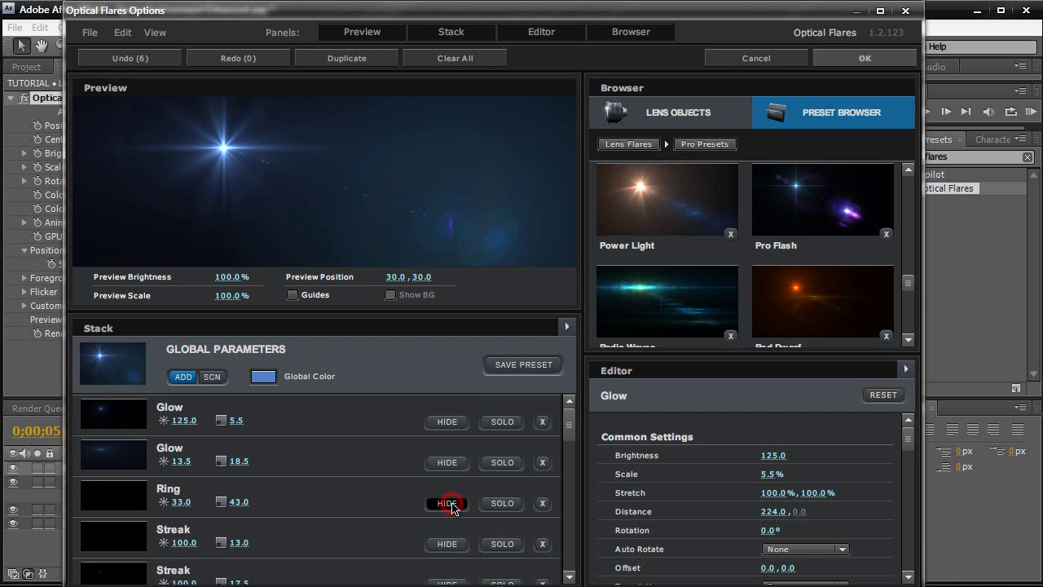
Apply the North Star flare, then add a Streak lens object and reapply it.
left_click(865, 60)
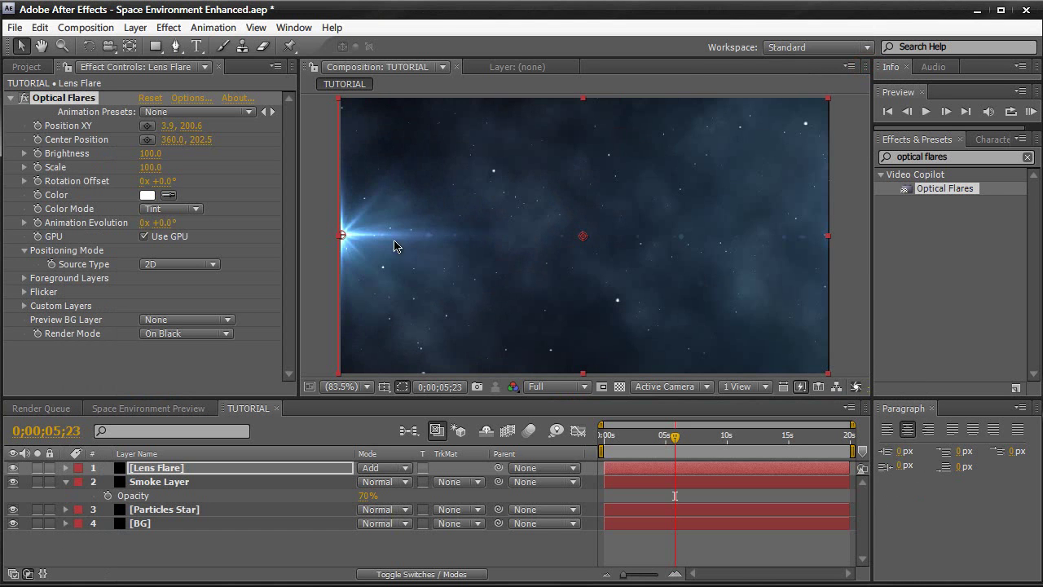
left_click(342, 468)
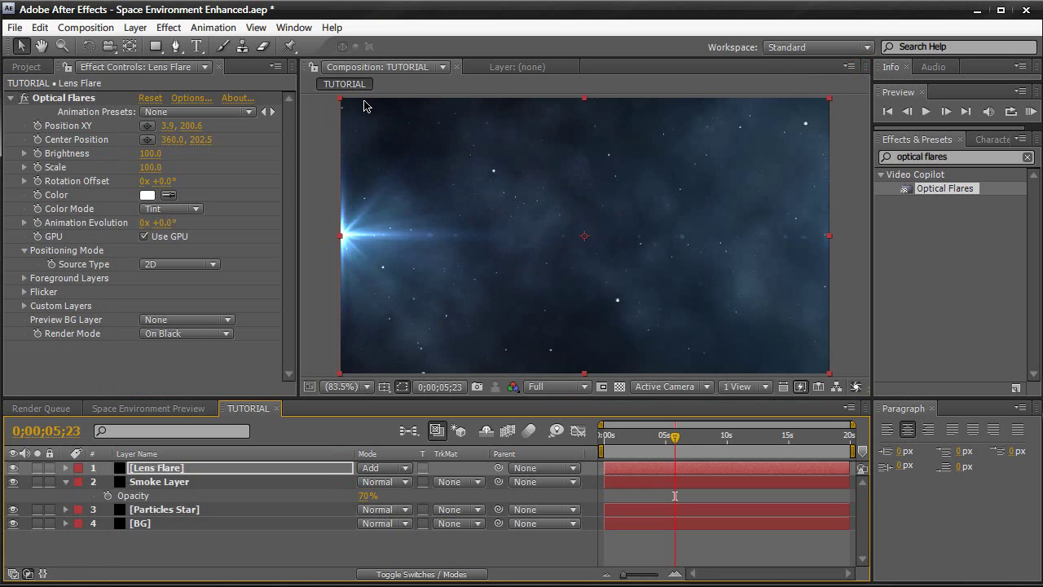
left_click(198, 99)
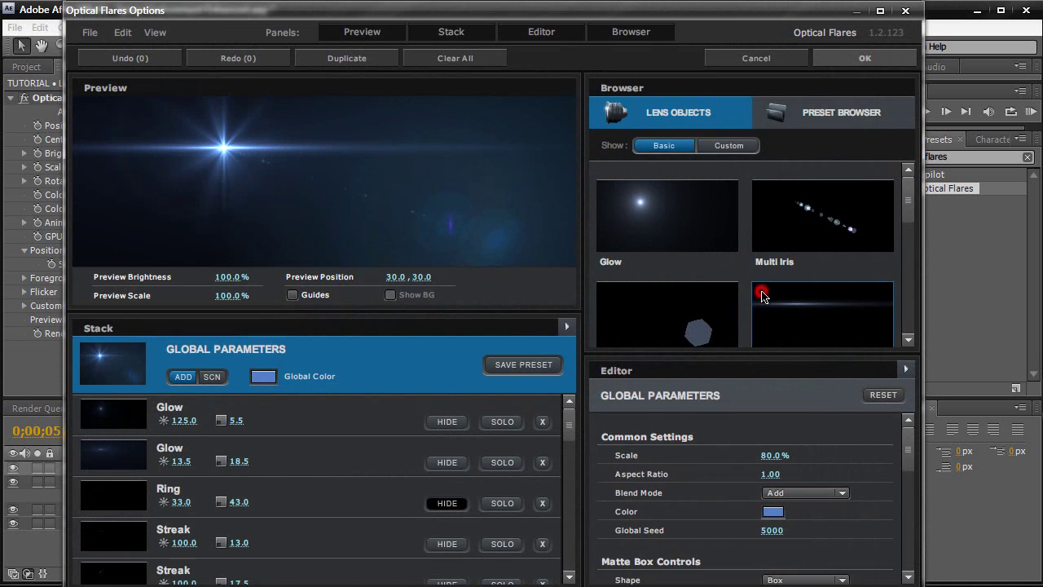
left_click(775, 295)
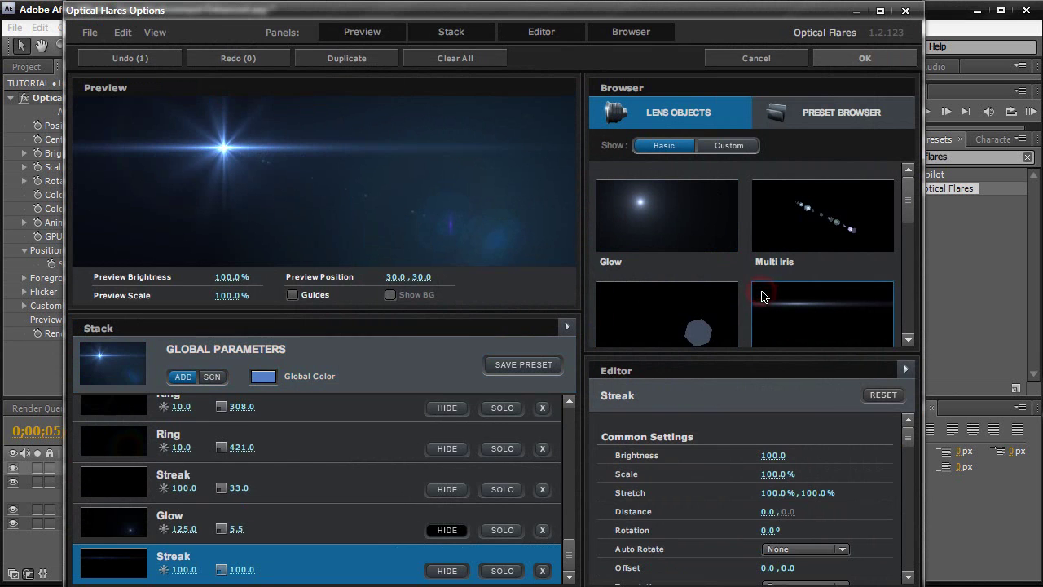
left_click(834, 65)
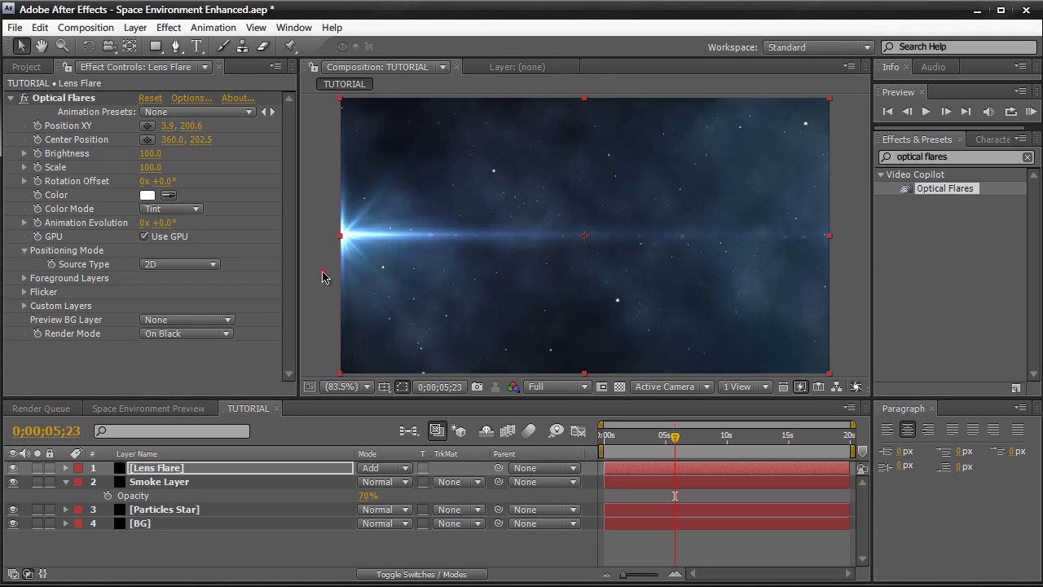
left_click(323, 277)
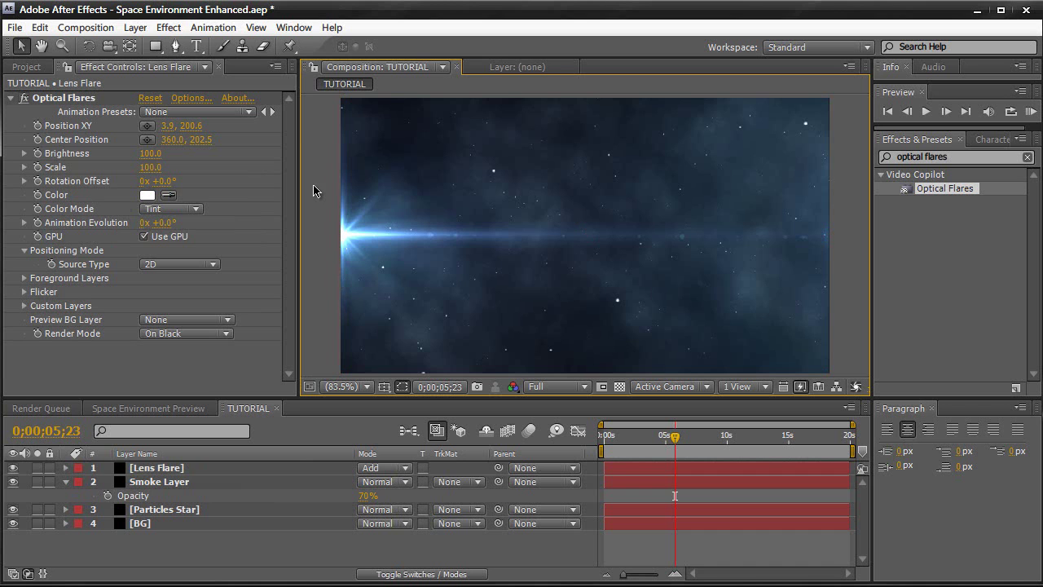
Create a SPACE ENVIRONMENT text layer and set its fill colour to near-white EBEBEB.
left_click(196, 46)
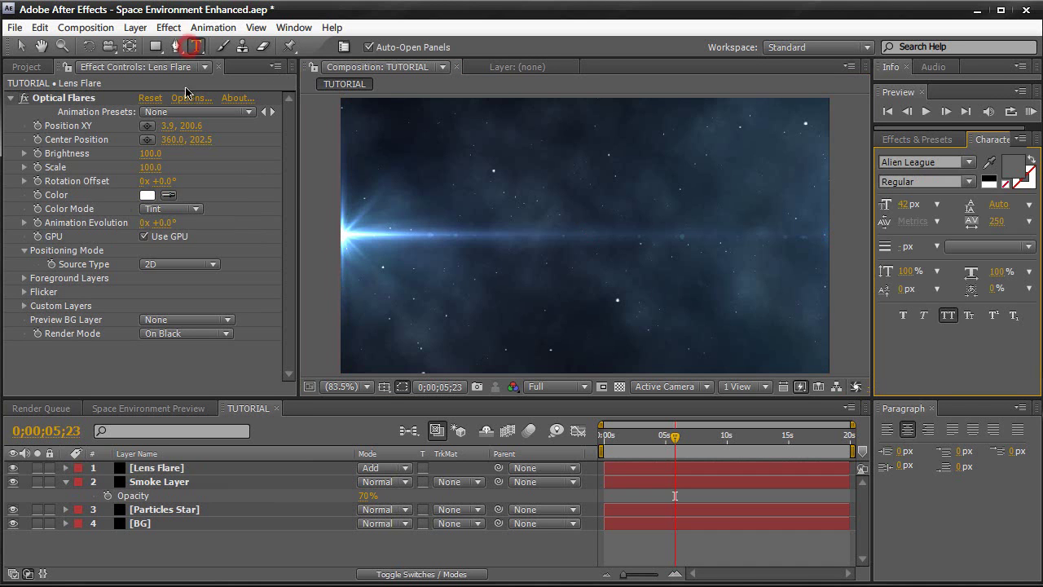
left_click(519, 233)
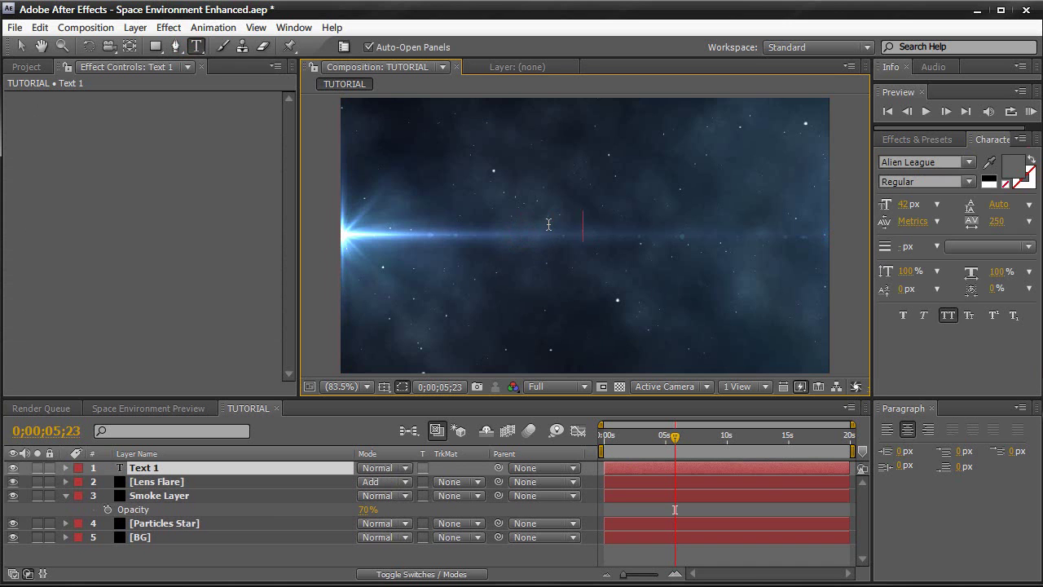
key("ctrl+a")
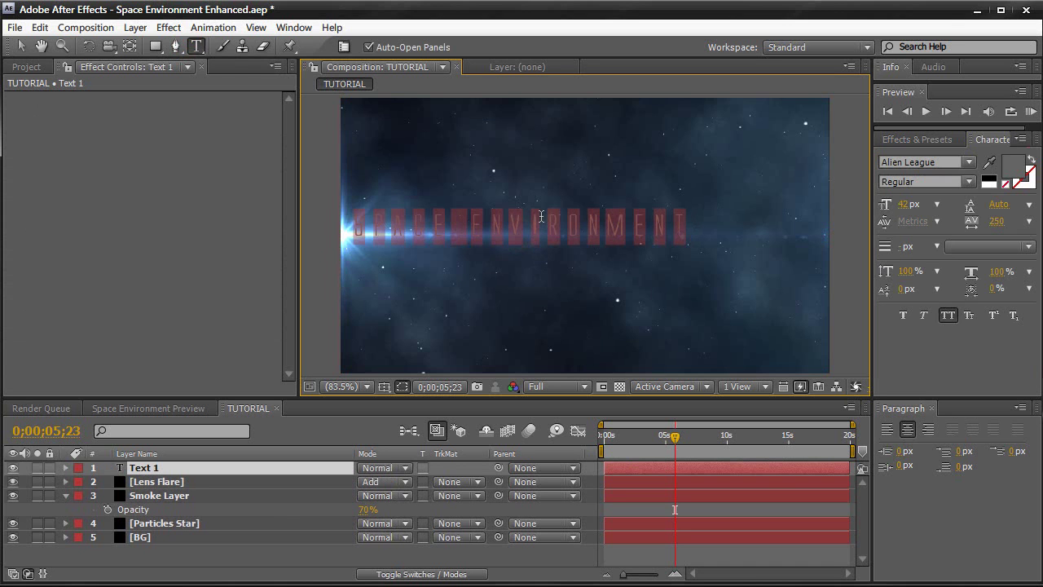
left_click(1029, 175)
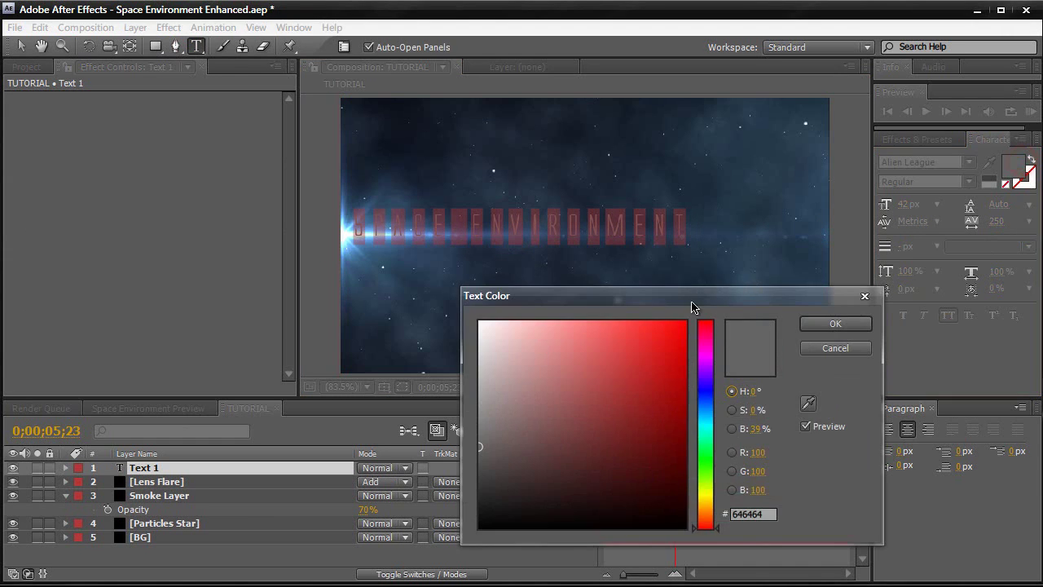
left_click(526, 339)
left_click_drag(526, 340, 483, 333)
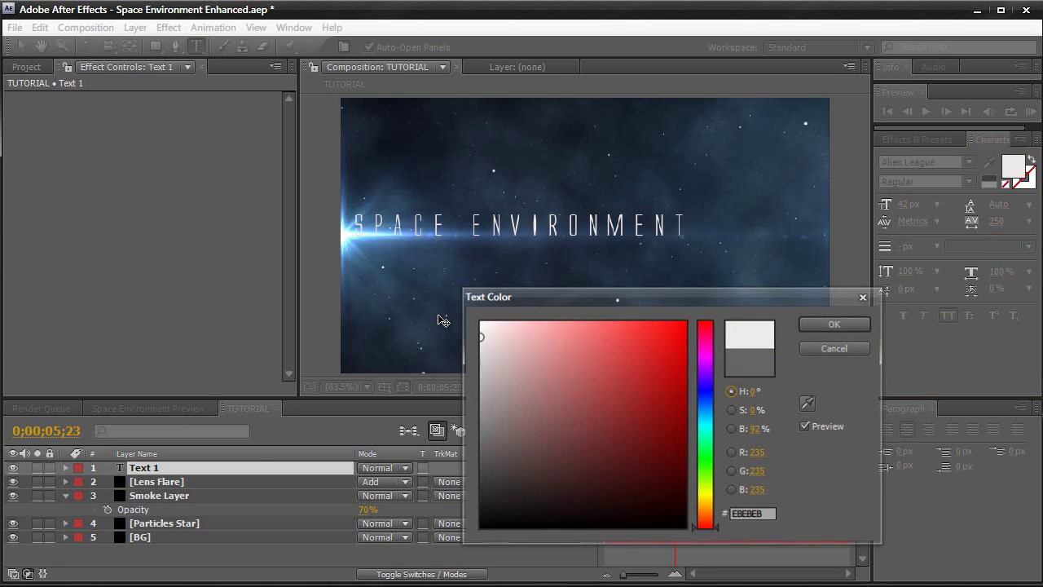
key("Return")
left_click(21, 47)
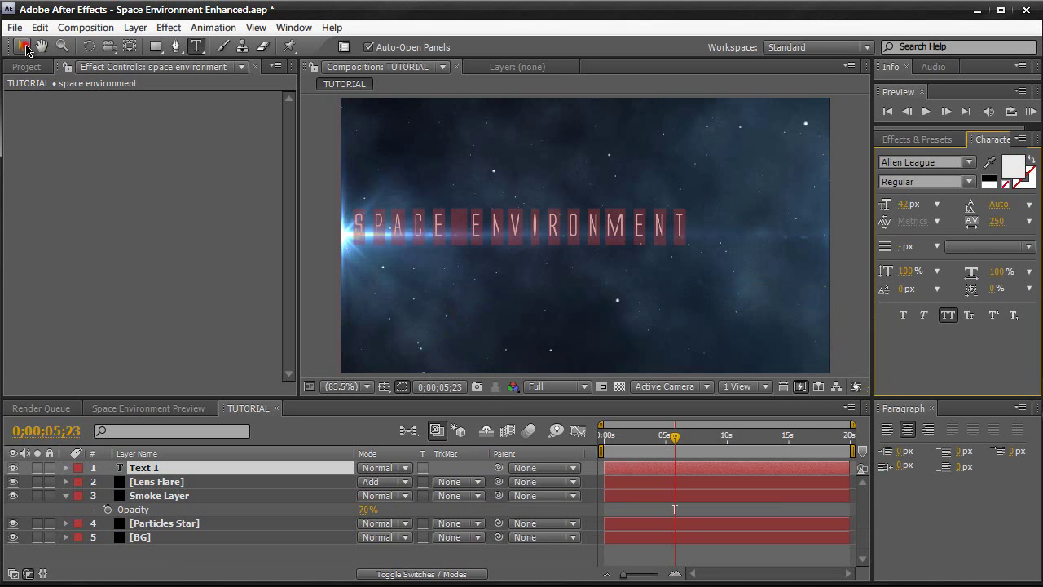
Show Title/Action Safe margins and move the title to Position X 360.6.
left_click(384, 386)
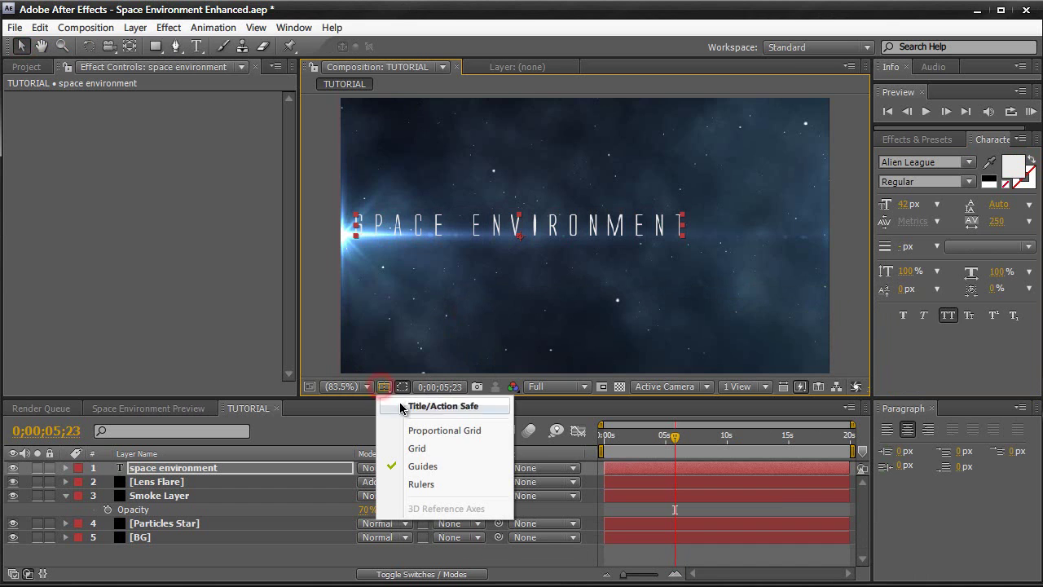
left_click(402, 405)
key("p")
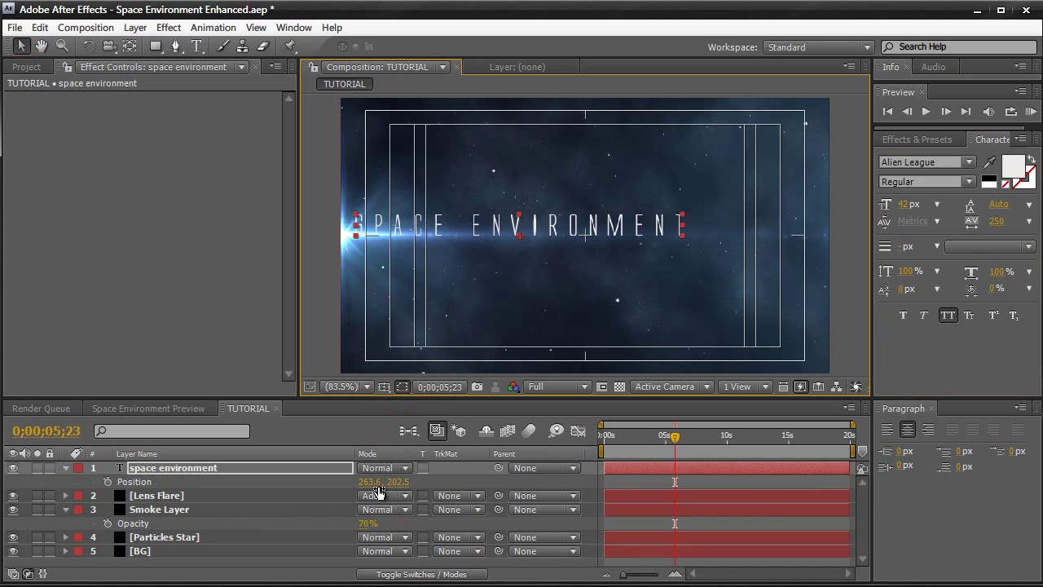
left_click_drag(374, 482, 417, 481)
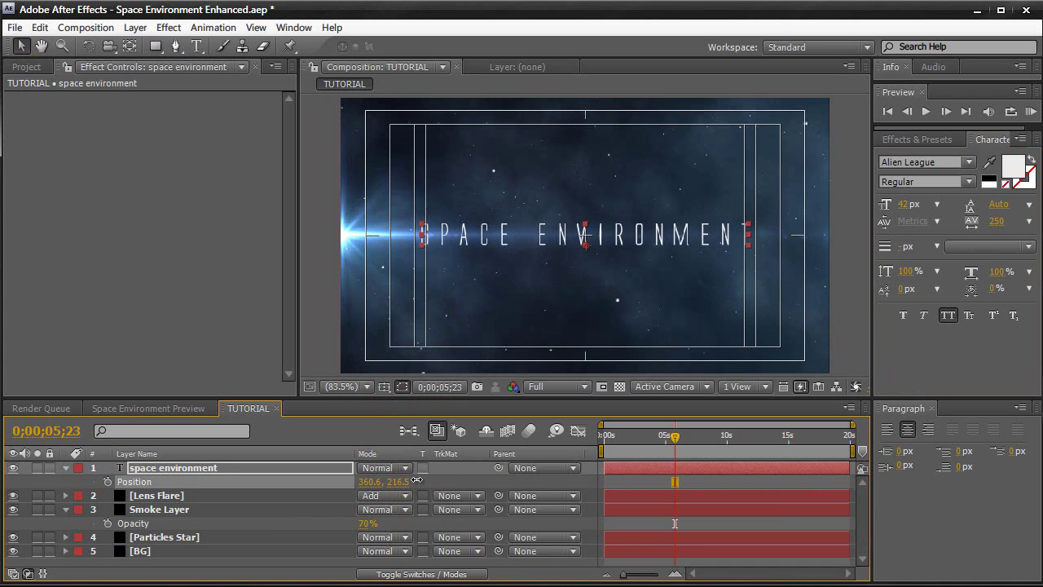
Set the title font size to 35 px and turn Title/Action Safe off.
left_click(906, 203)
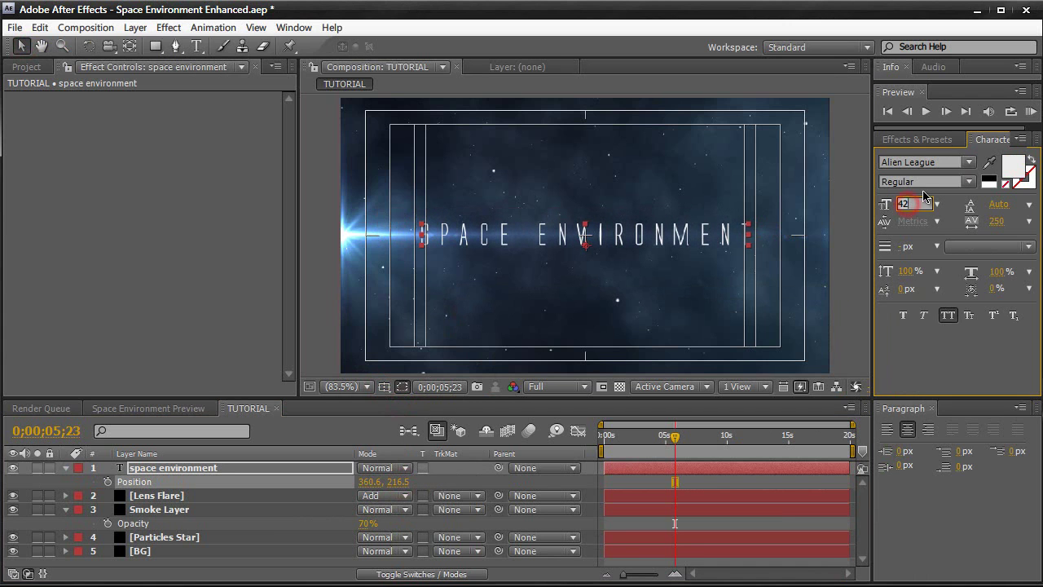
type("35")
key("Return")
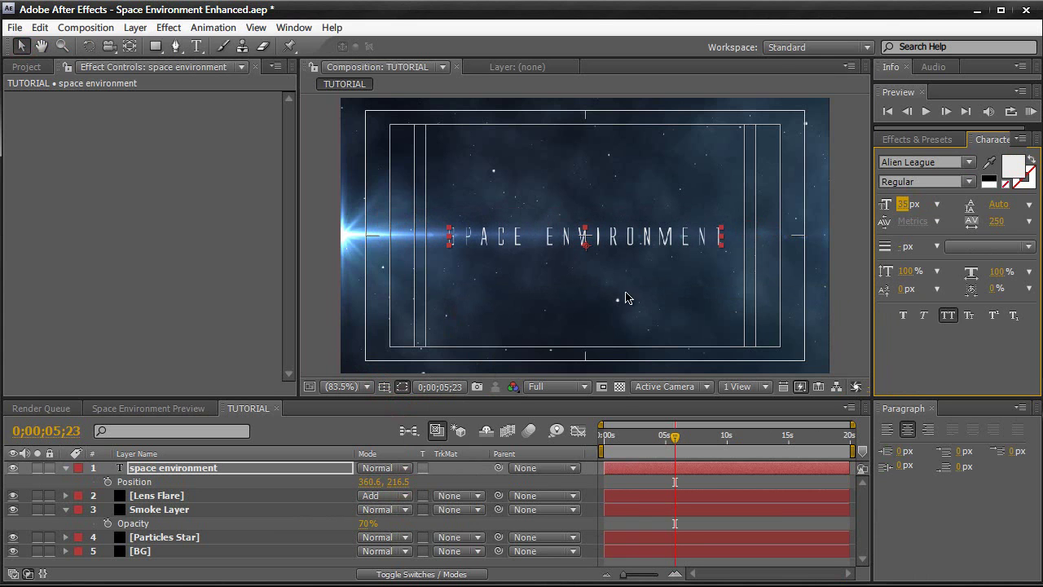
left_click(541, 387)
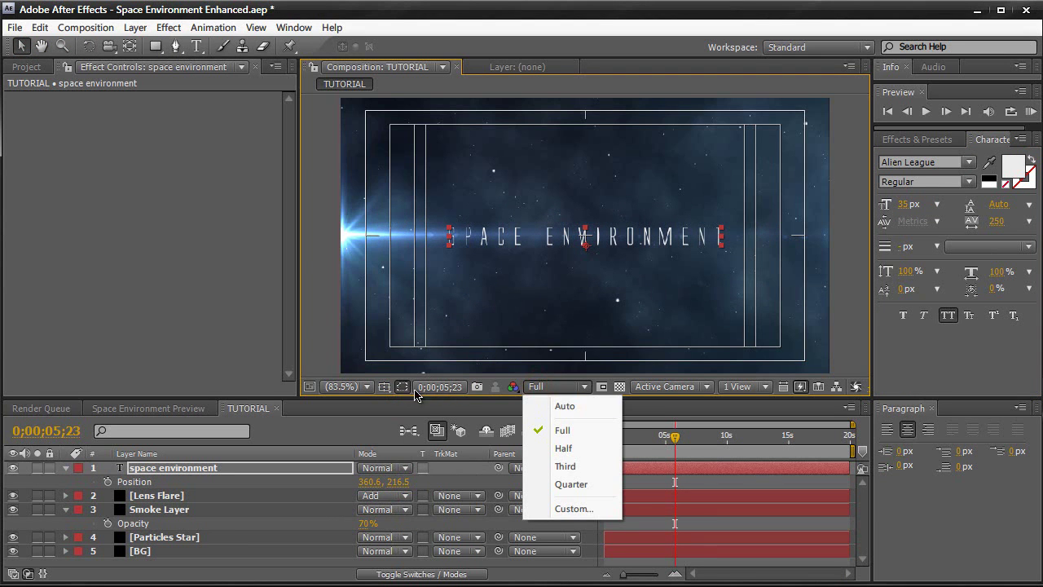
left_click(390, 391)
left_click(440, 405)
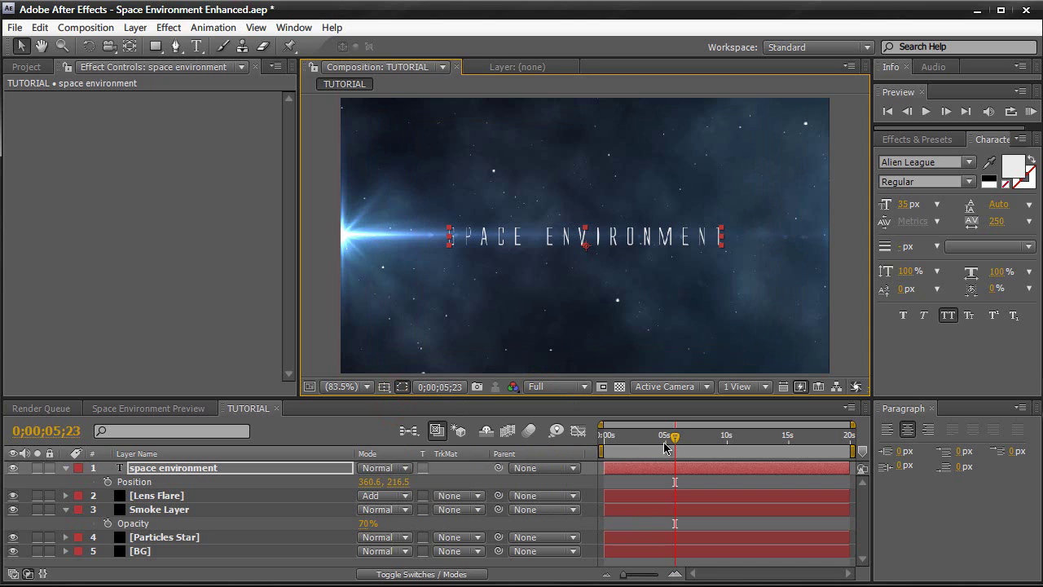
Preview the composition from near the start to review the title and flare.
left_click_drag(674, 437, 668, 441)
key("KP_0")
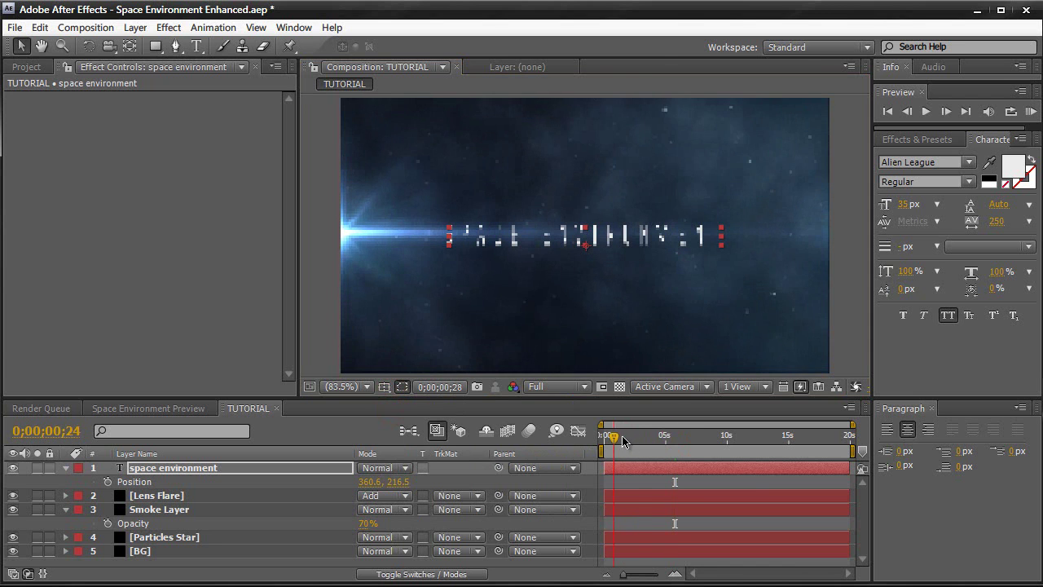